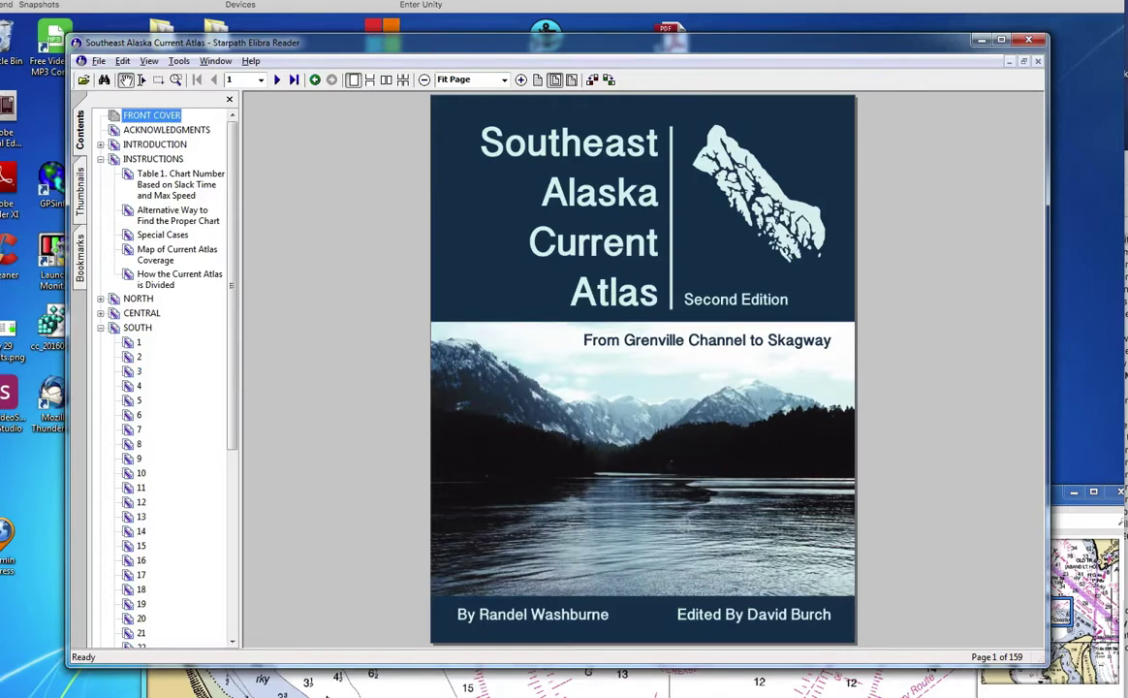
- Nudge the Southeast Alaska Current Atlas window slightly to the right
drag(405, 42, 426, 43)
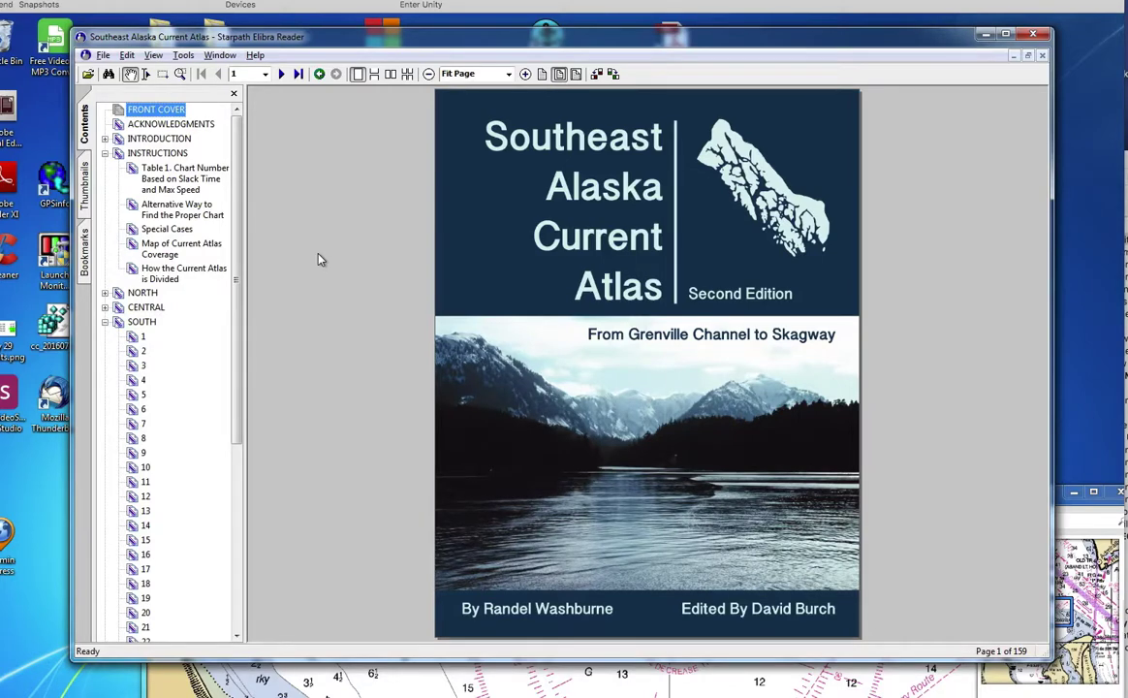
- Flip from SOUTH chart 3 through charts 4, 5 and 6, then return to chart 3
click(141, 366)
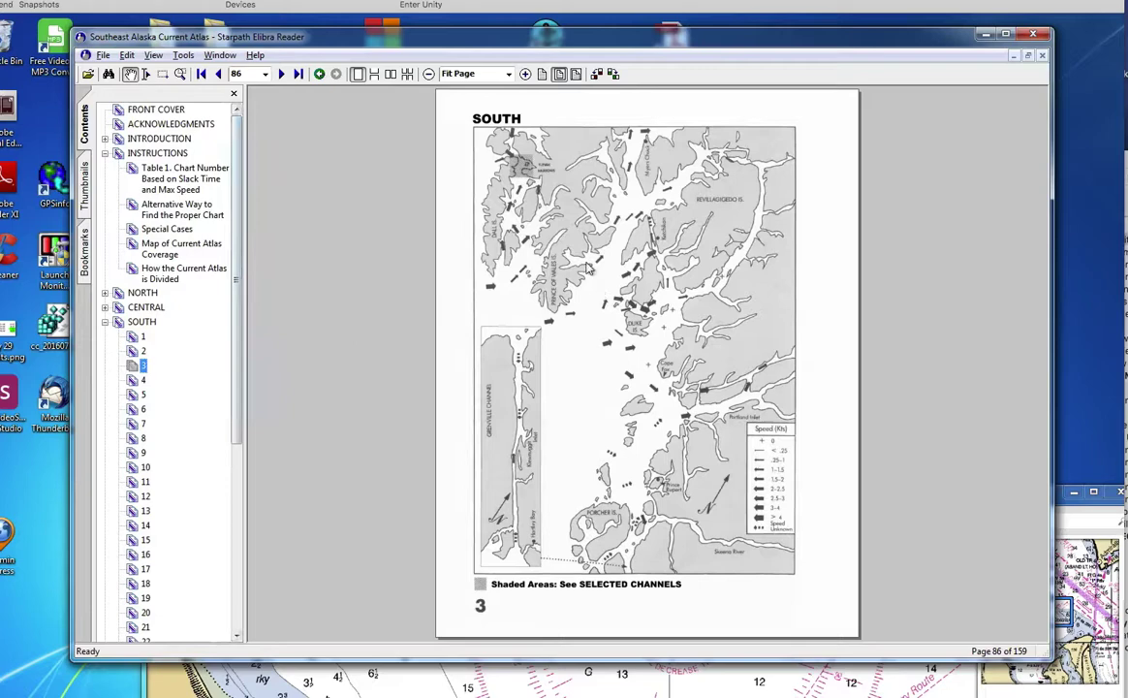
click(137, 381)
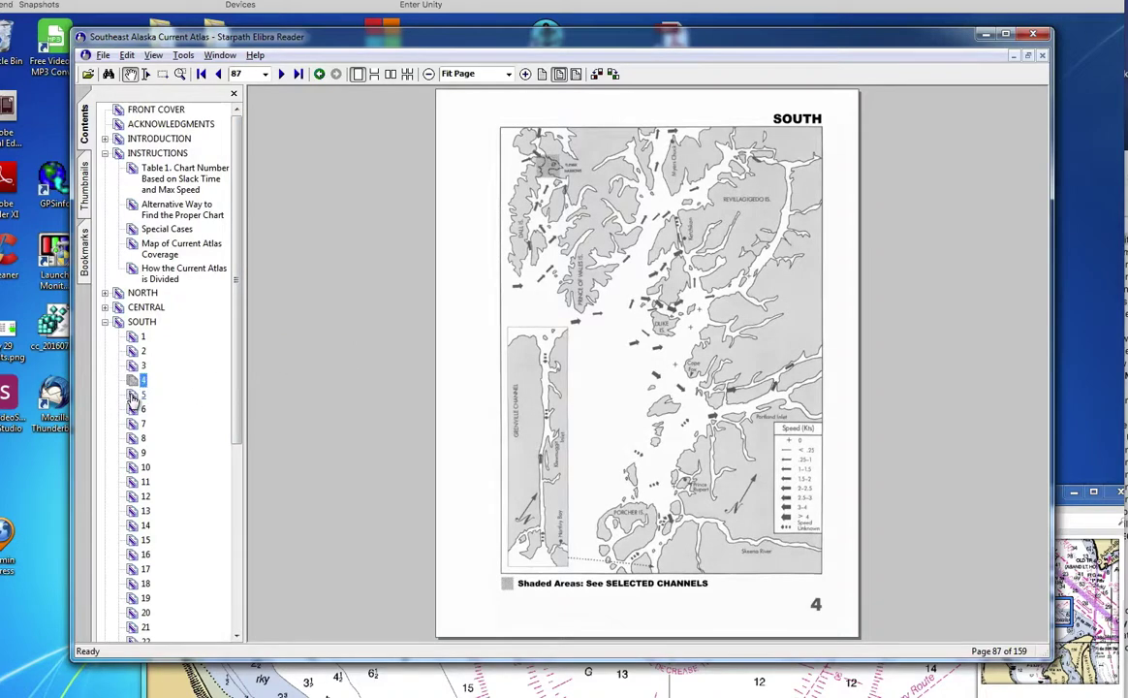
key(Down)
key(Down)
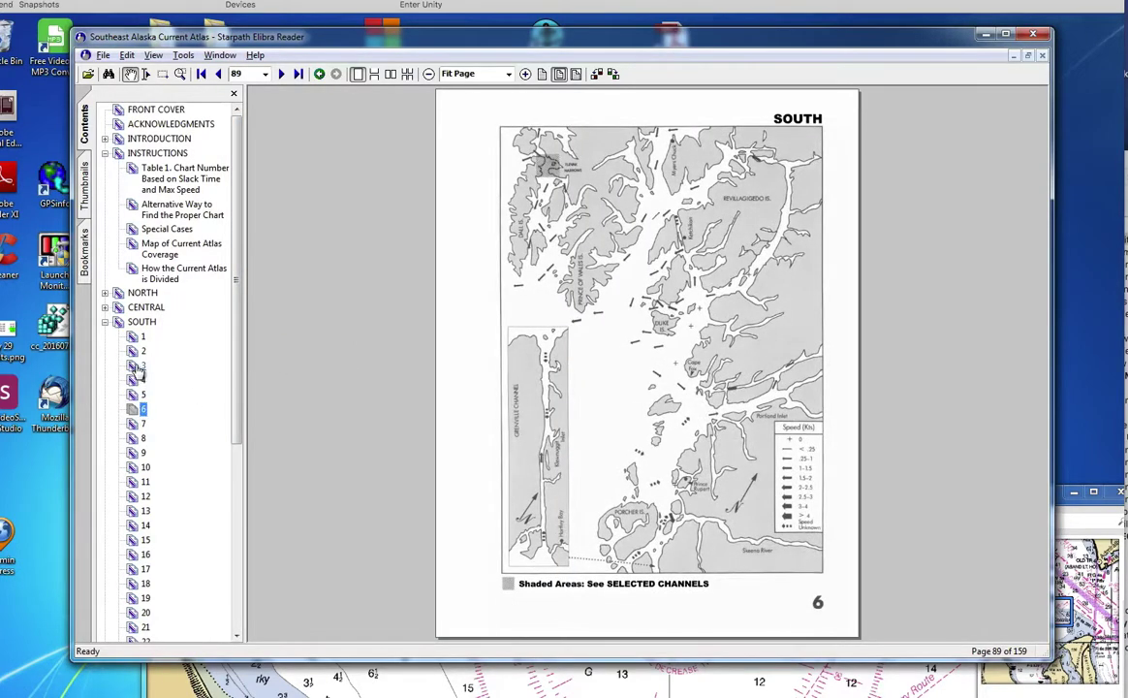
click(138, 366)
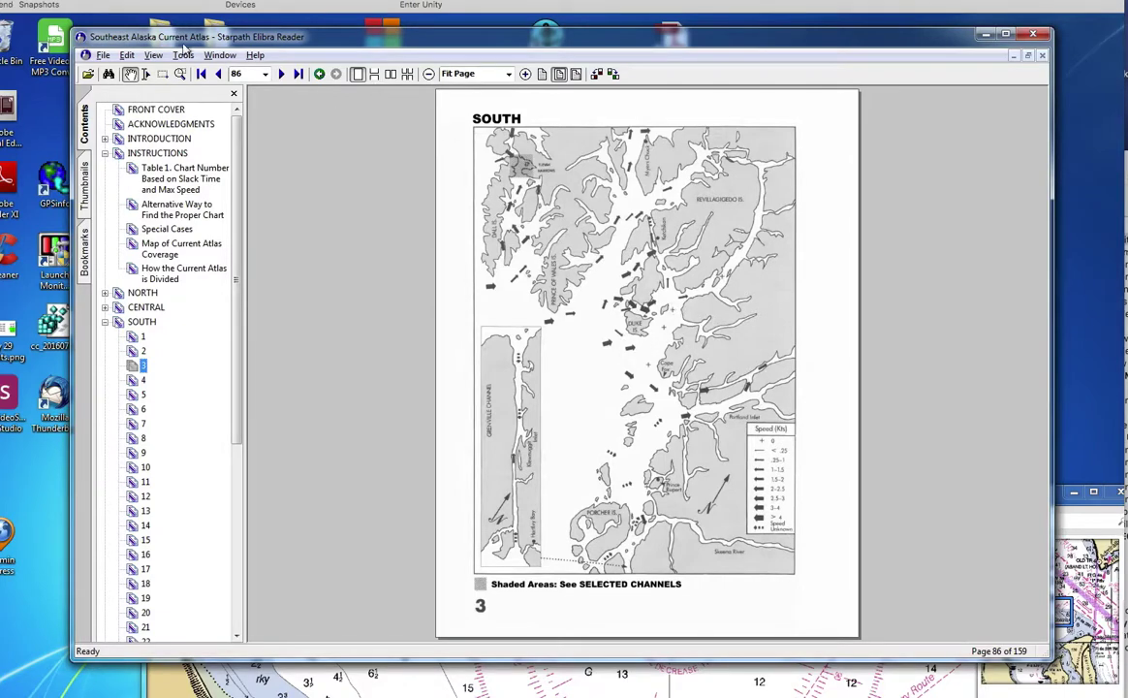
- Marquee-zoom the upper part of SOUTH chart 3 to 137.09% and scroll to inspect it
click(180, 73)
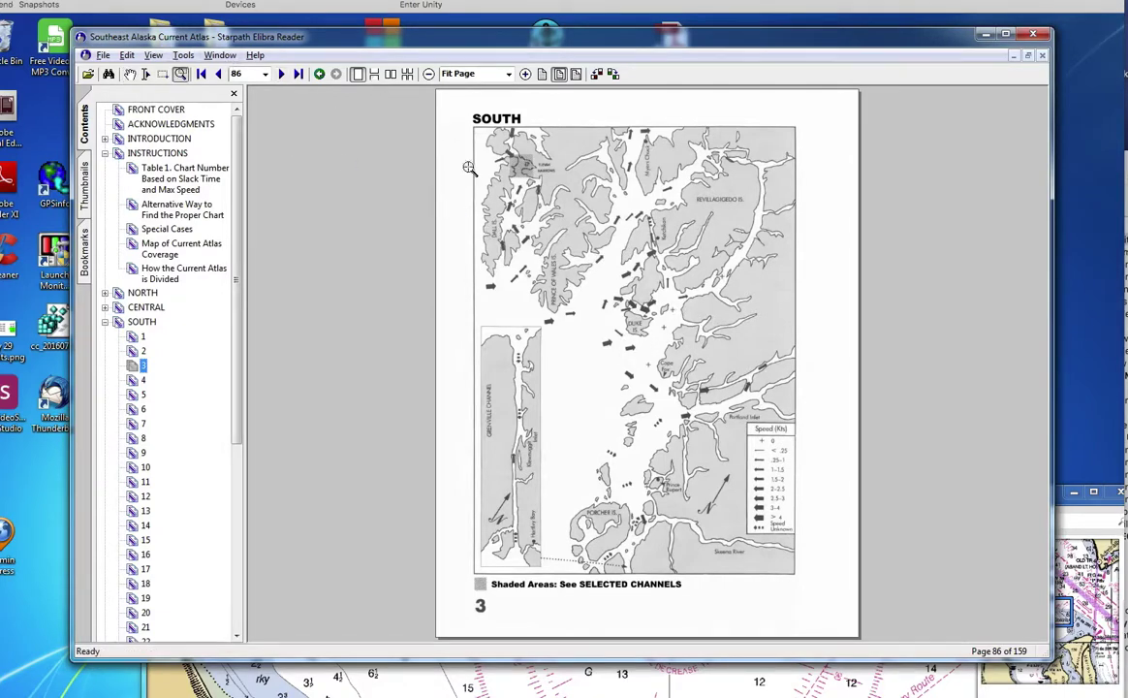
drag(461, 124, 853, 386)
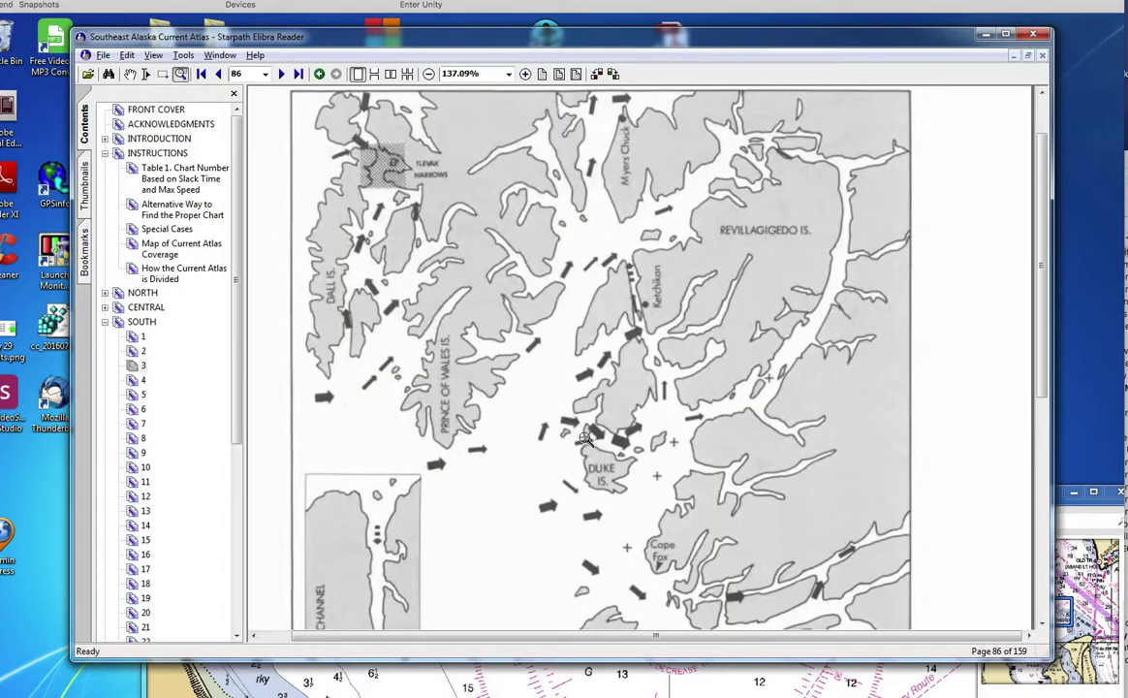
scroll(636, 463, down, 6)
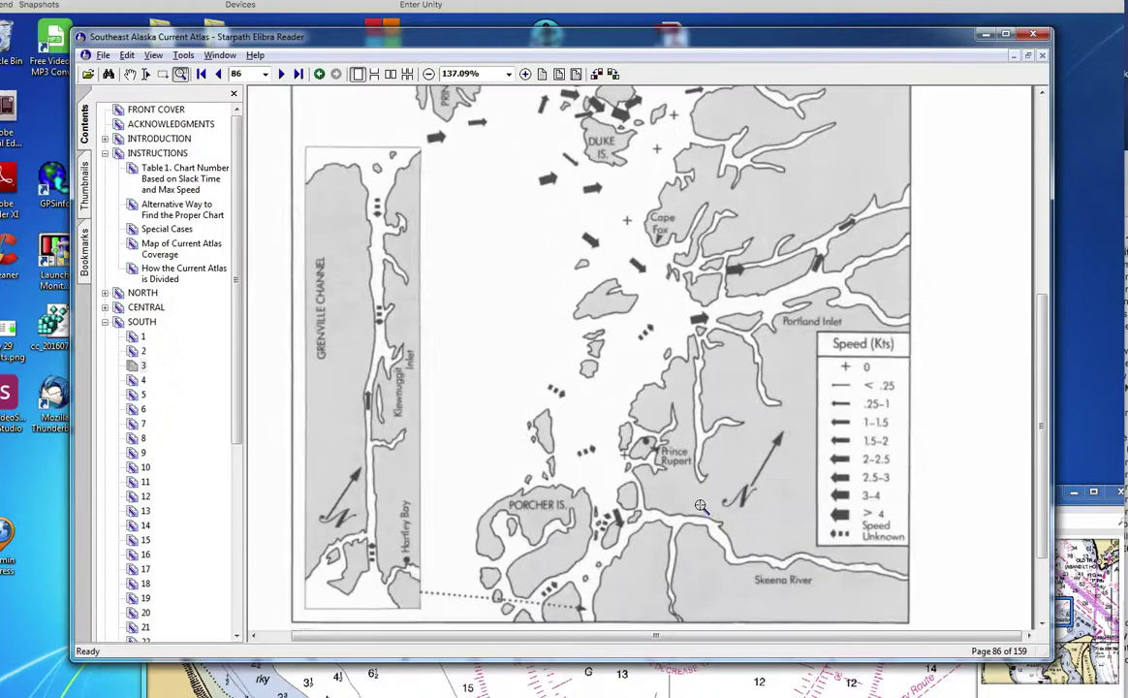
scroll(701, 504, up, 4)
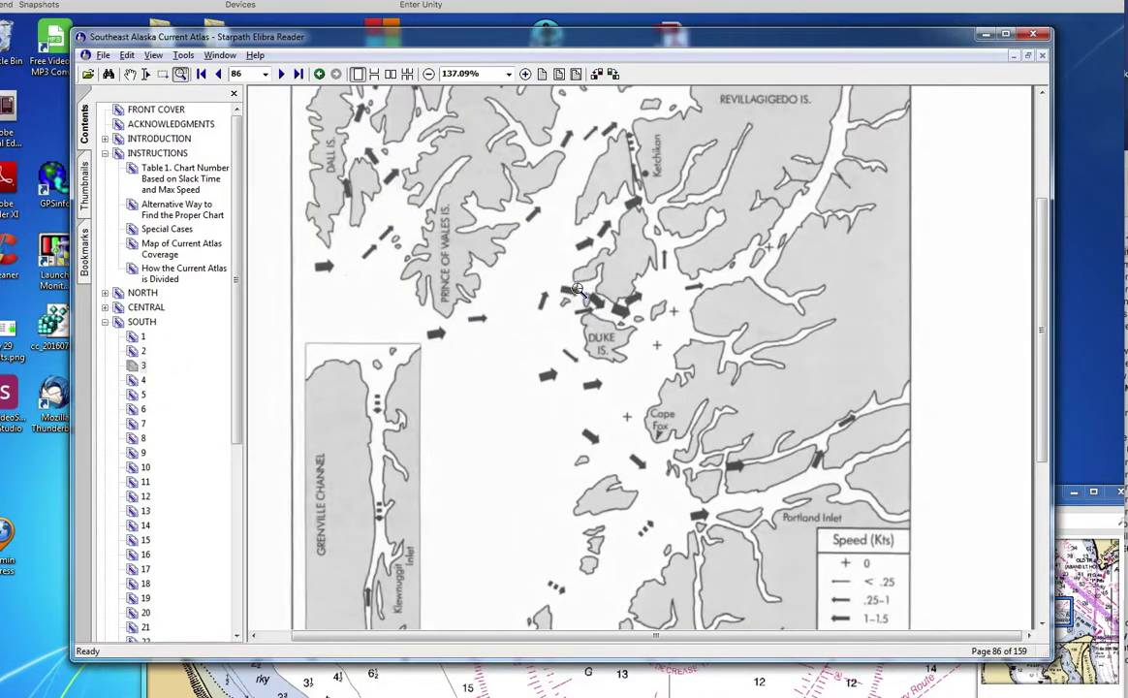
scroll(610, 400, down, 3)
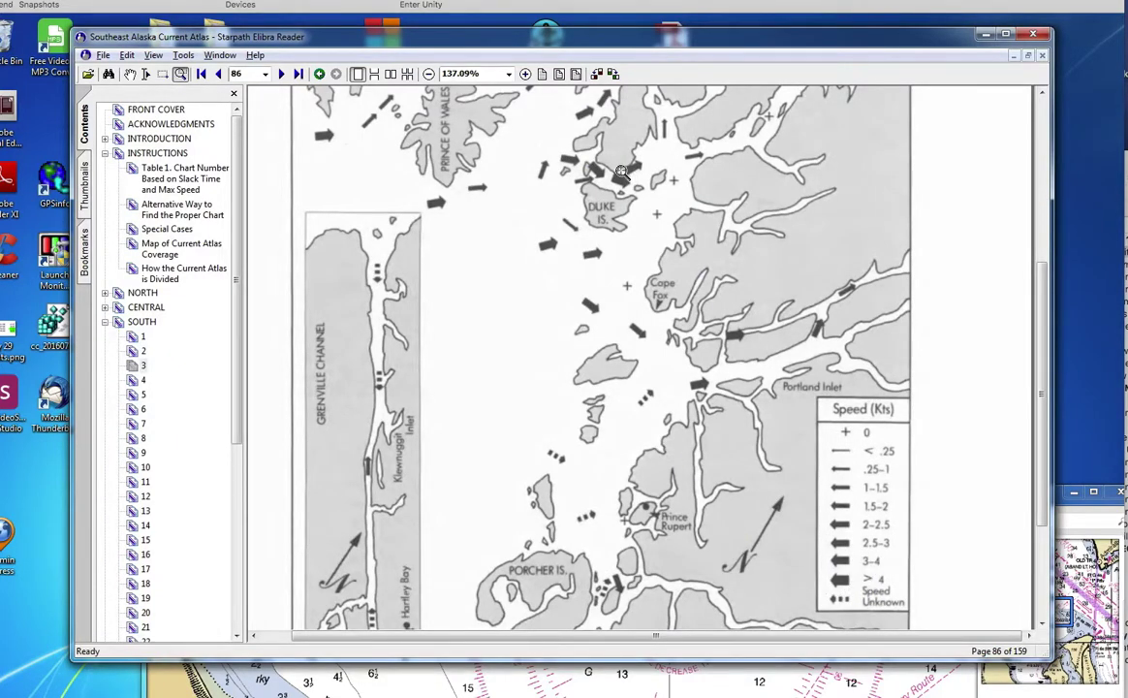
scroll(479, 372, up, 3)
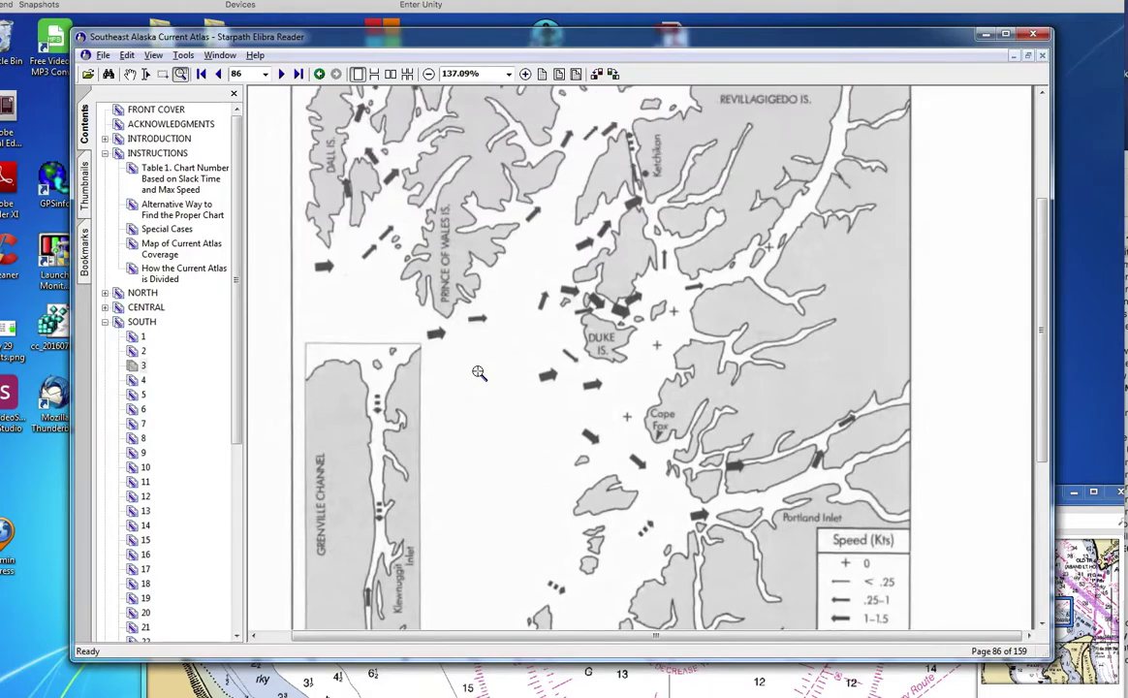
- Step through SOUTH charts 4, 5, 6, 5 and 6, ending on chart 6 at page 89
click(134, 382)
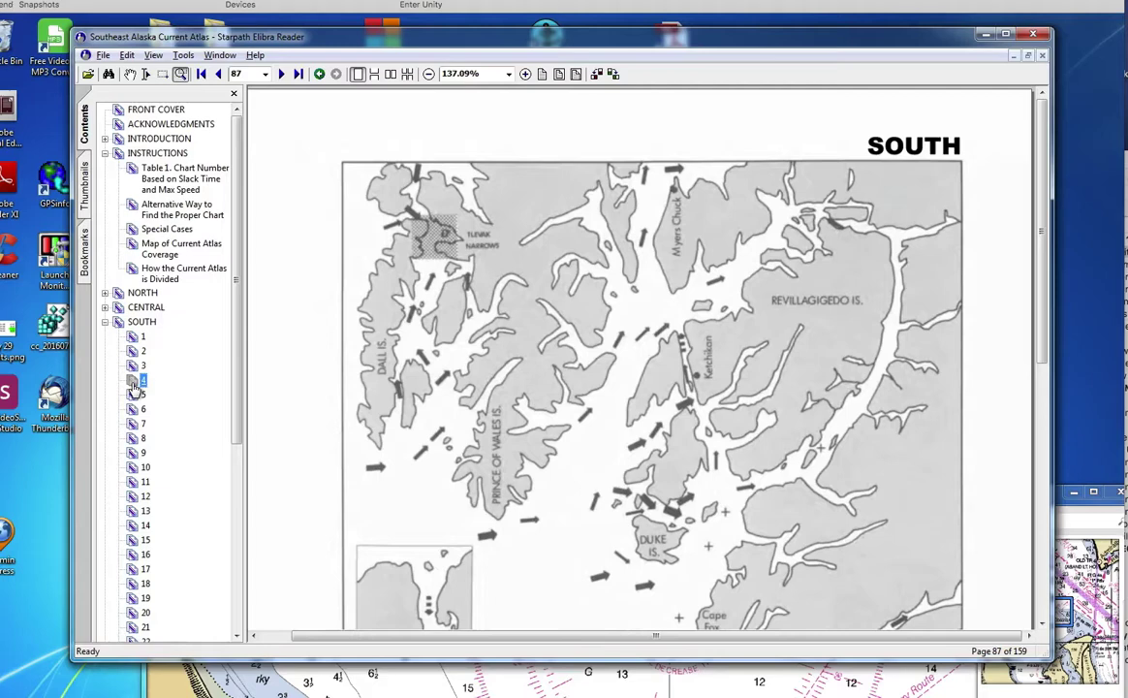
click(132, 395)
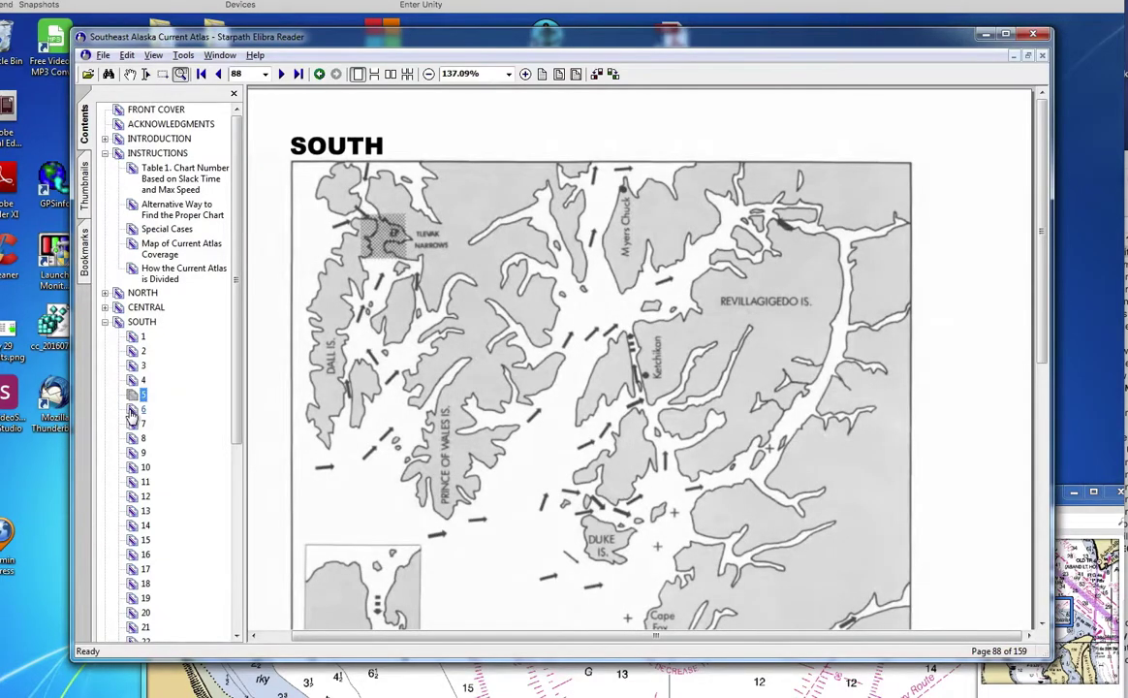
click(131, 411)
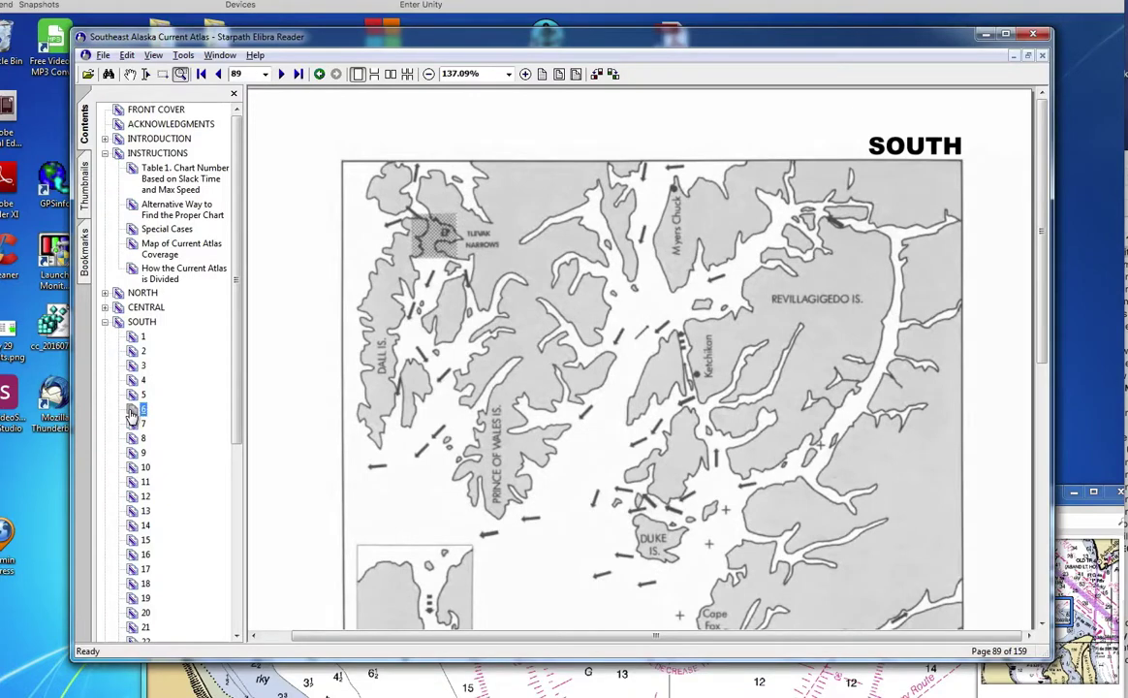
click(134, 397)
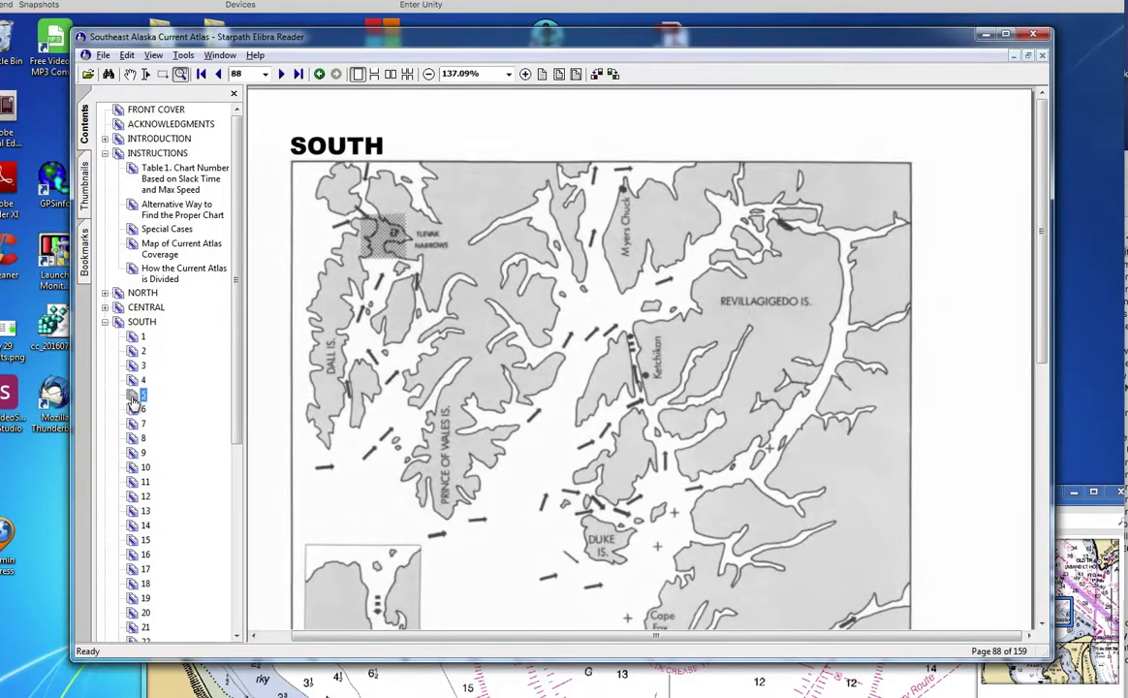
click(133, 411)
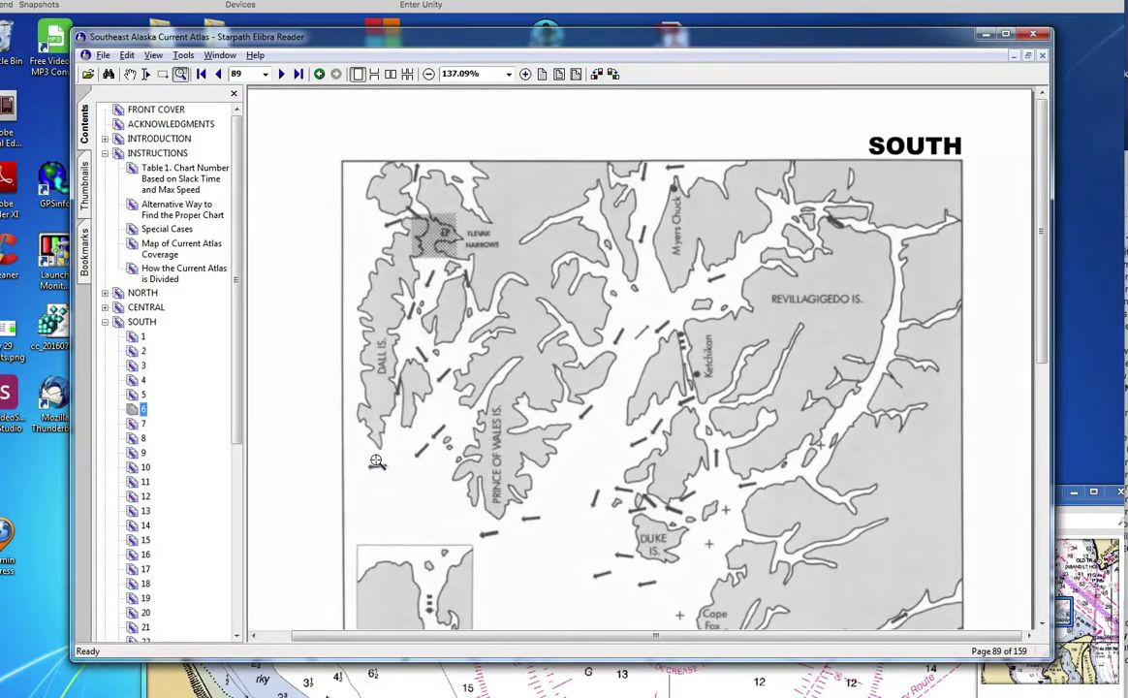
scroll(404, 460, down, 3)
scroll(404, 460, down, 3)
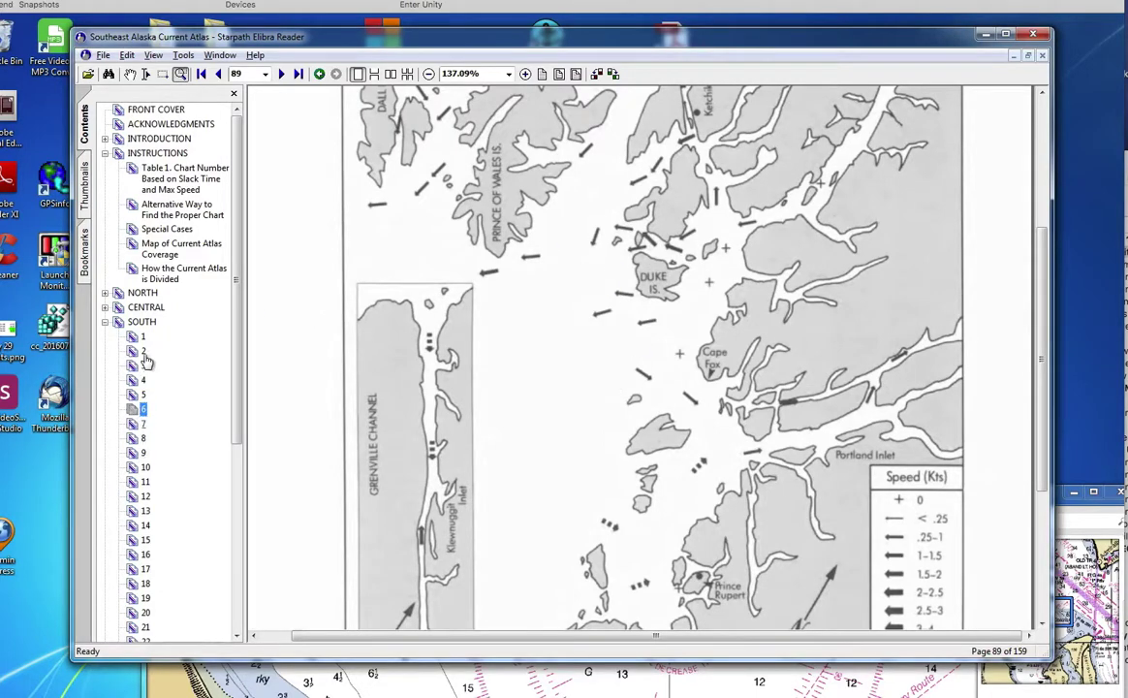
- Advance through SOUTH charts 13 and 14 to chart 15 on page 98, then fit the whole page
click(134, 512)
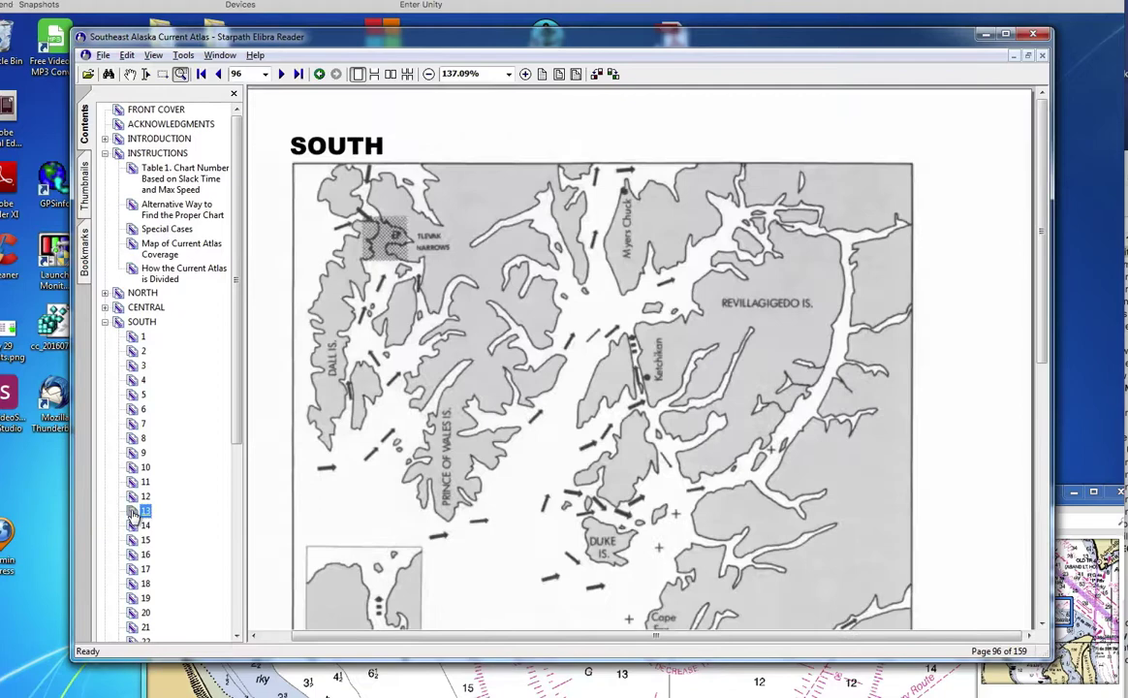
click(135, 524)
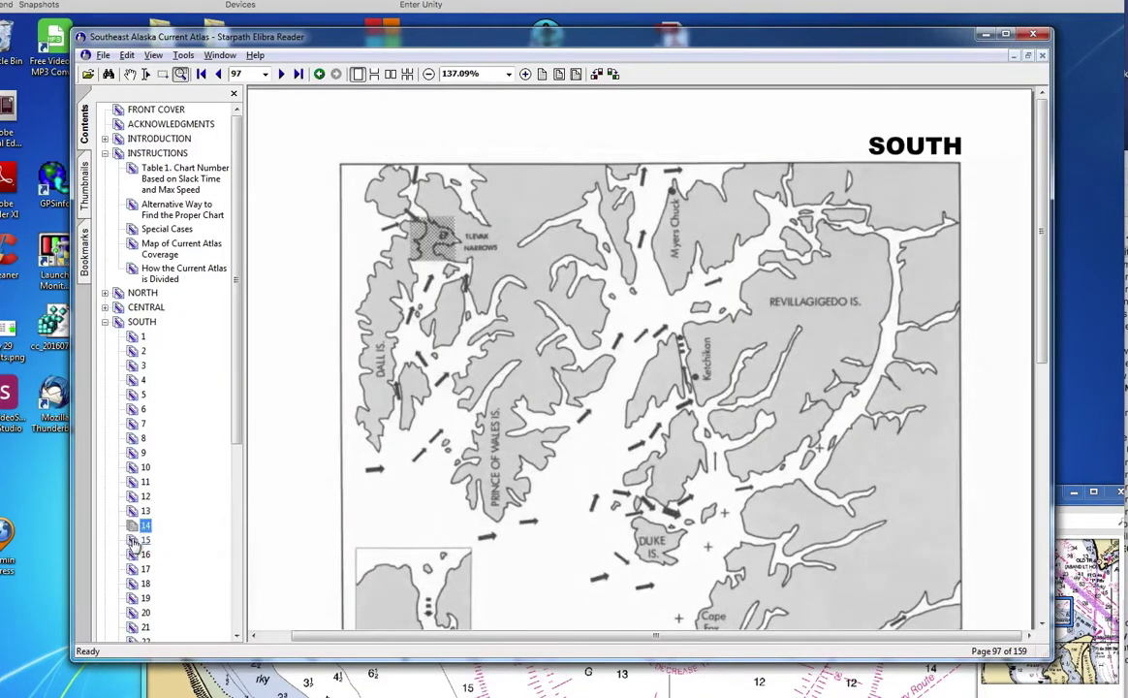
click(136, 542)
scroll(524, 448, down, 4)
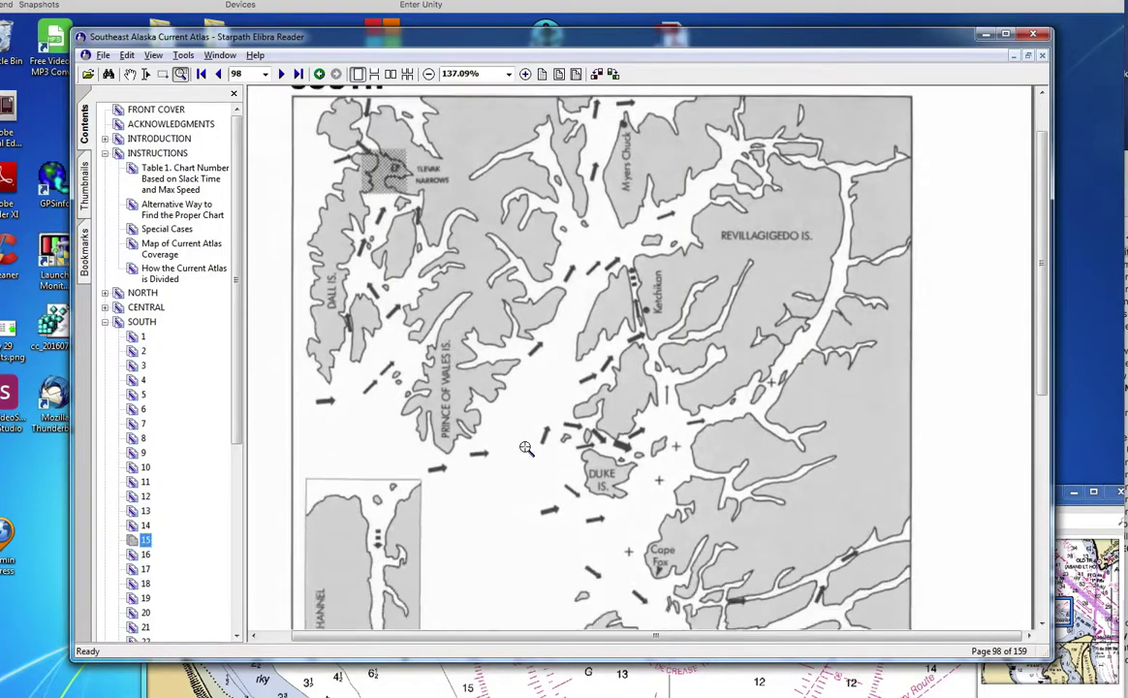
scroll(524, 448, down, 2)
scroll(524, 448, down, 2)
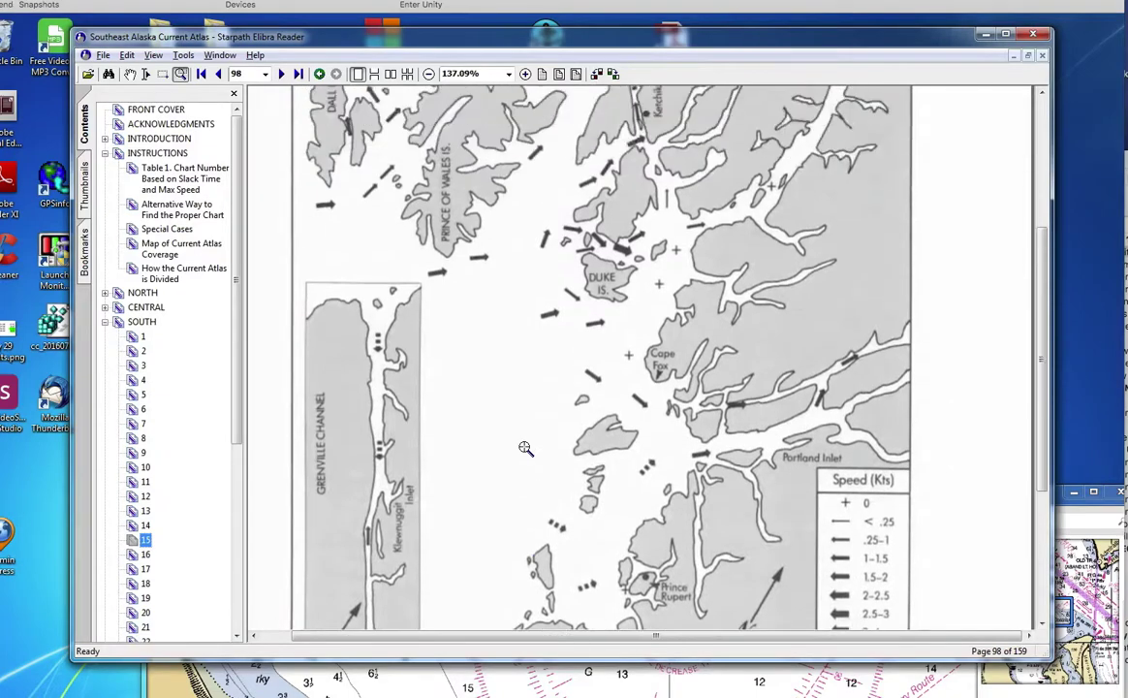
scroll(525, 436, up, 1)
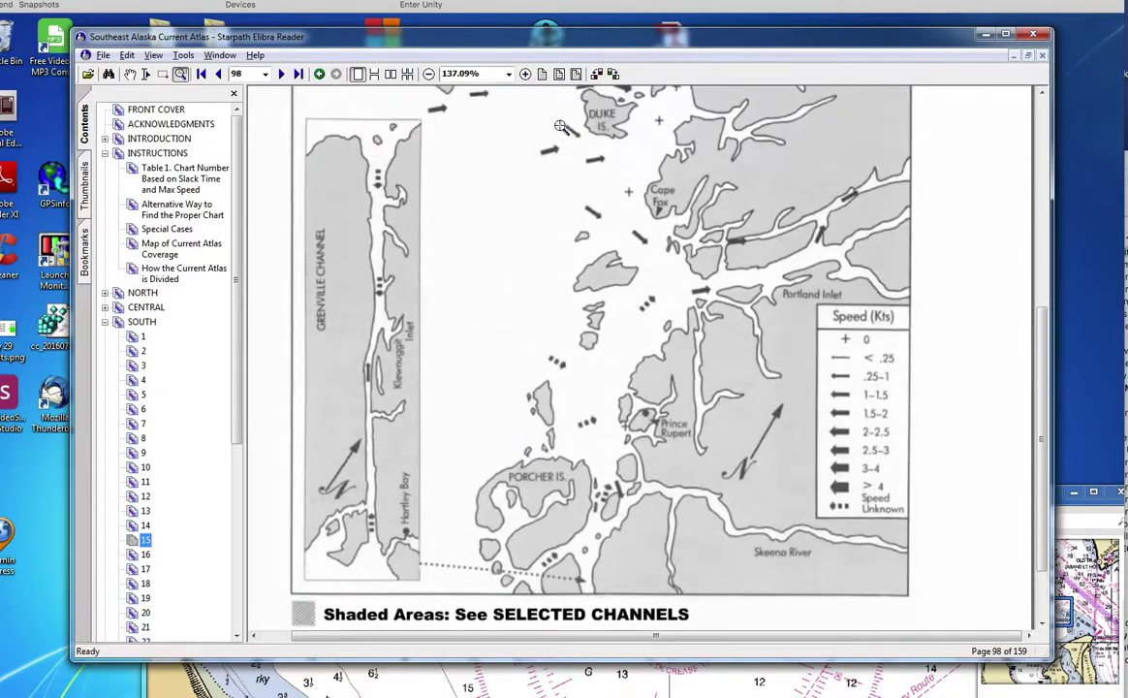
click(558, 74)
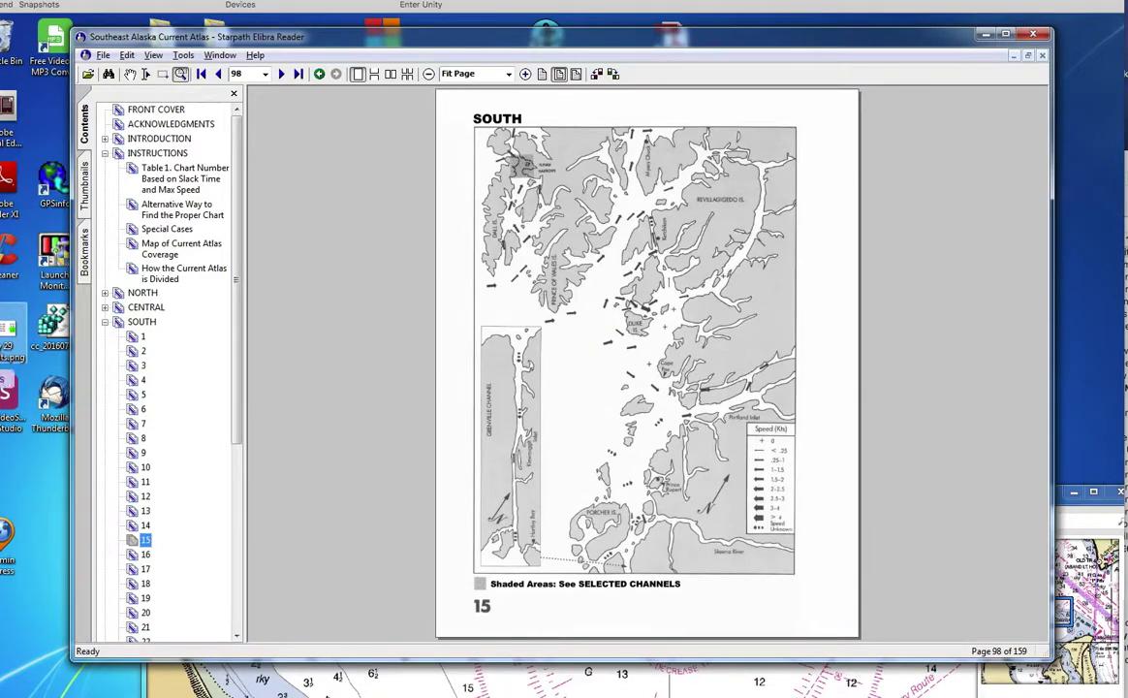
- Bring the NOAA browser forward and trim the URL path to load the Tides & Currents home page
click(2, 128)
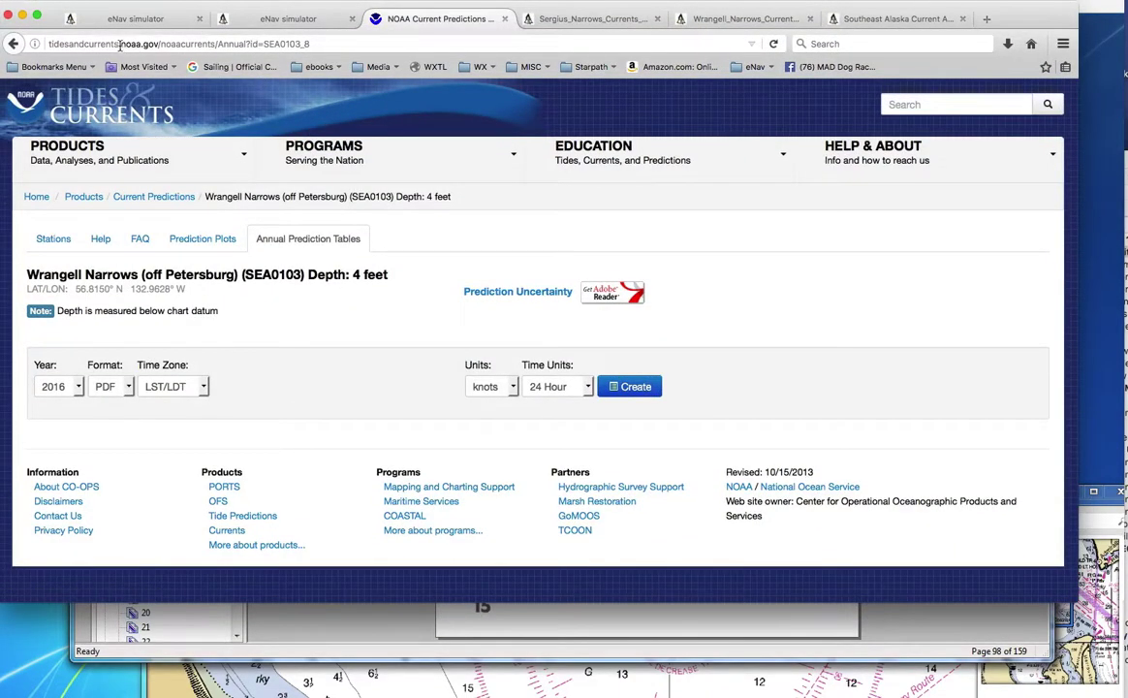
click(153, 43)
click(153, 44)
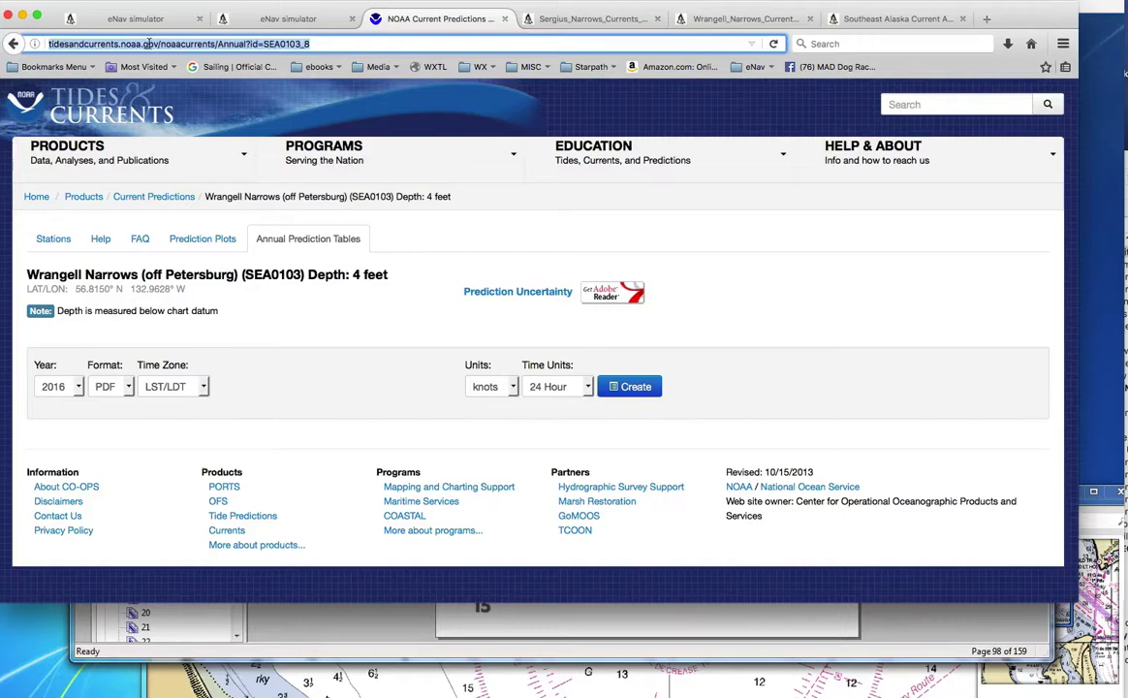
drag(158, 44, 371, 47)
key(BackSpace)
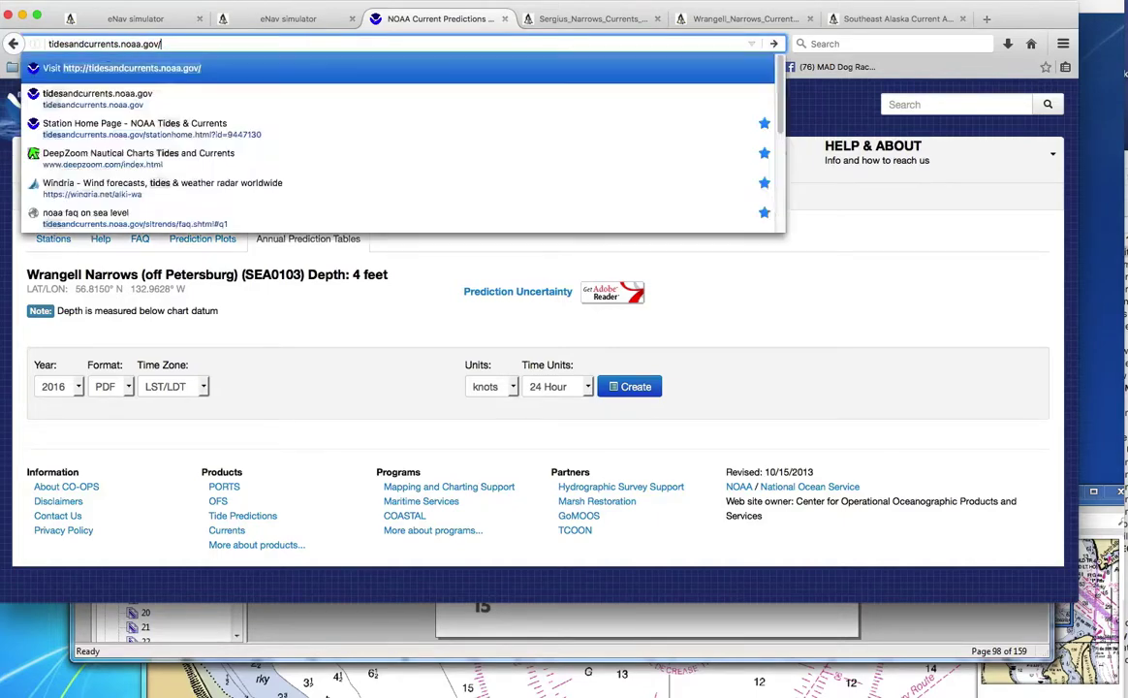
key(Return)
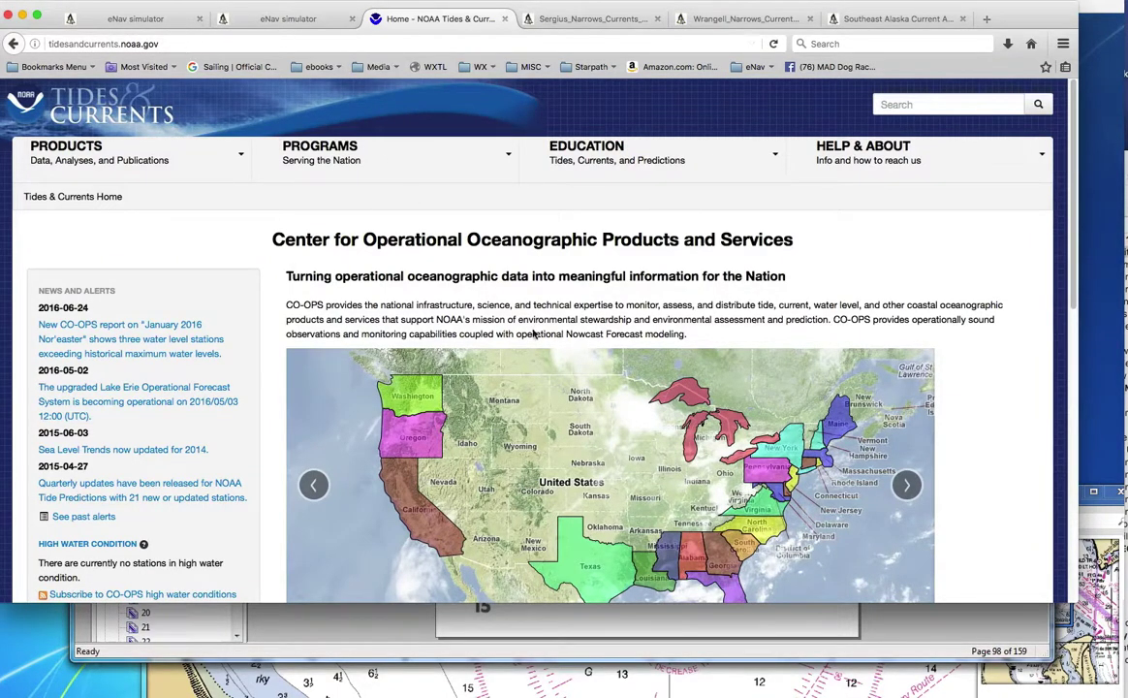
- Open Tidal Current Tables under Currents in the PRODUCTS menu
click(70, 146)
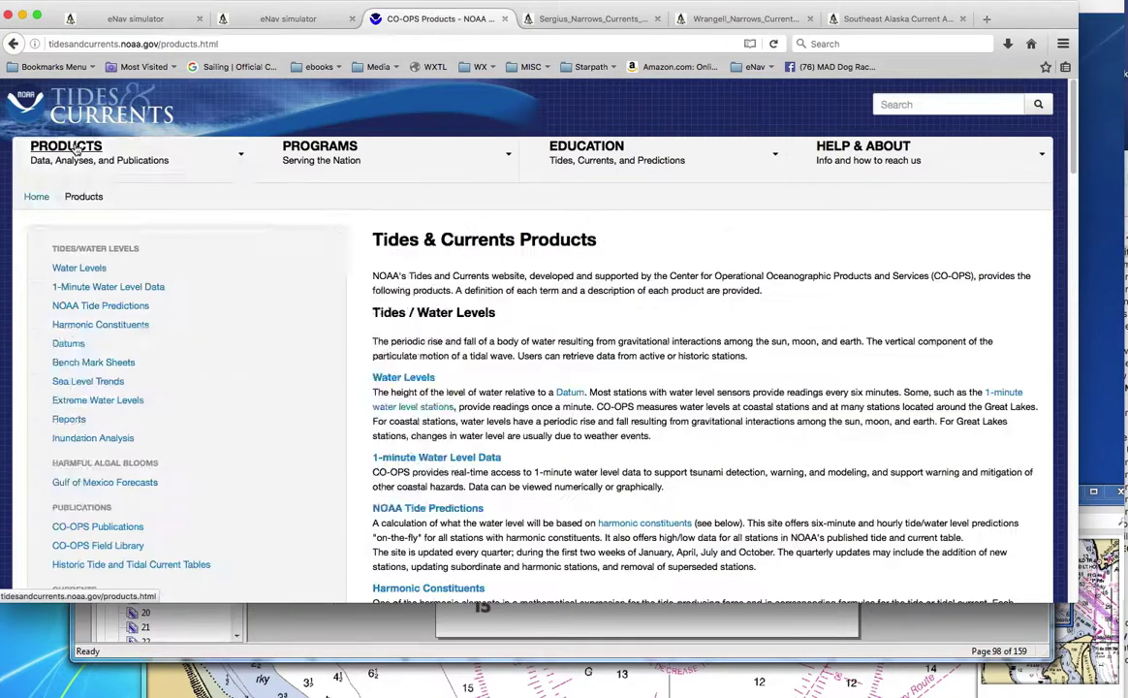
mouse_move(76, 148)
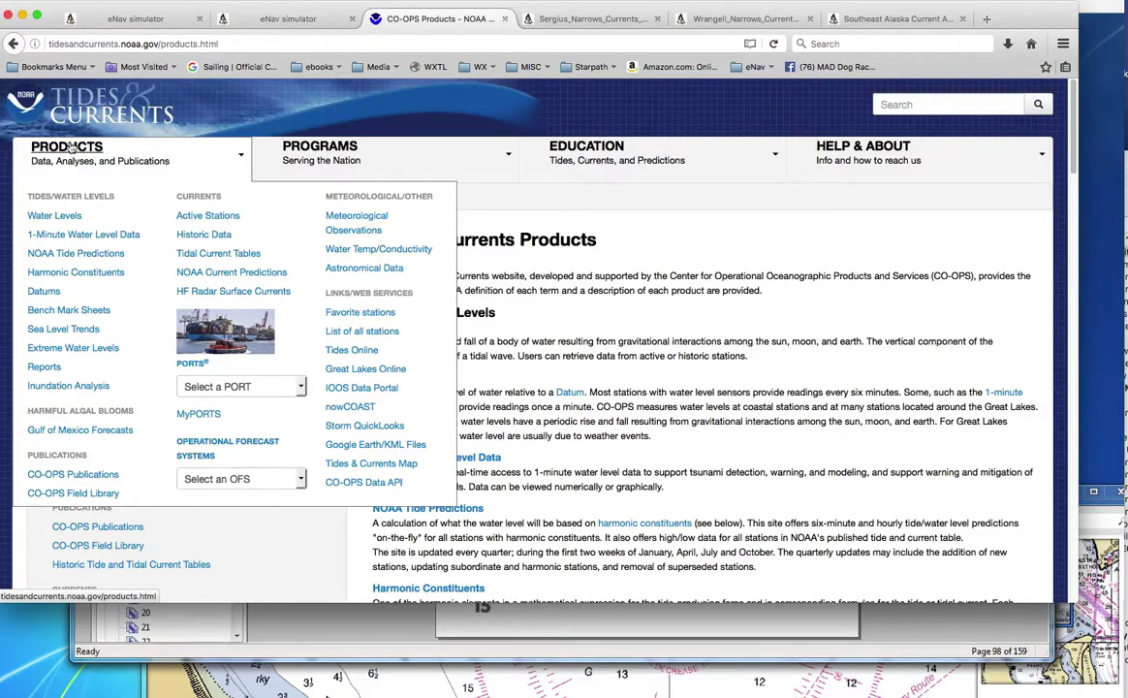
click(219, 254)
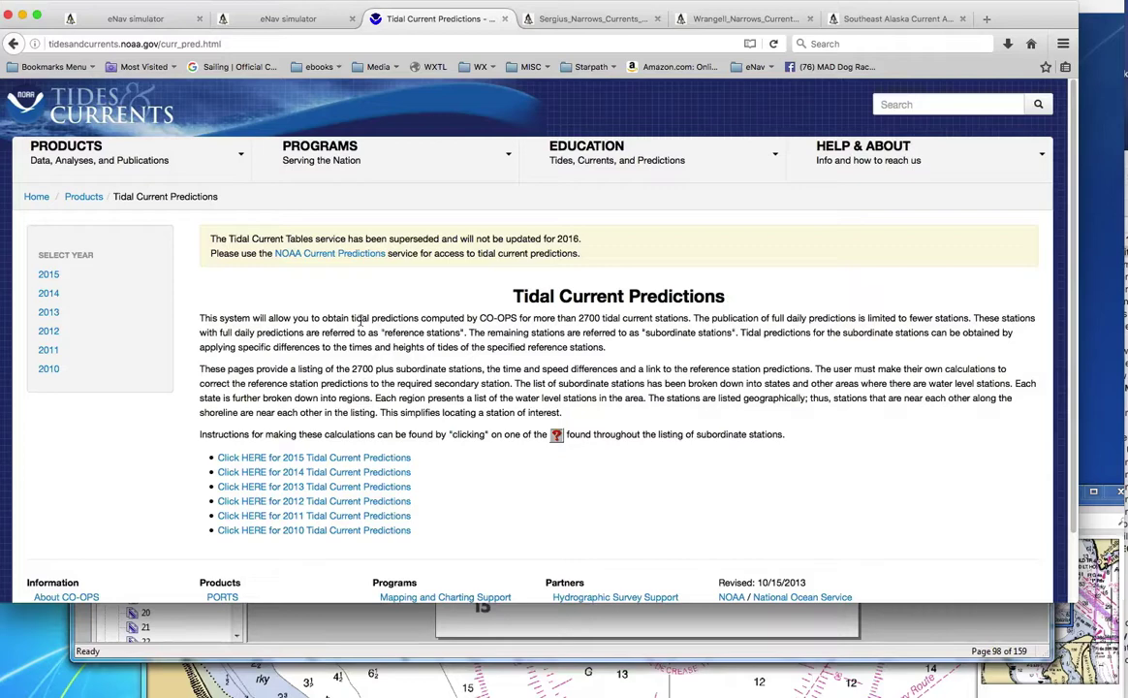
- Open NOAA Current Predictions, choose Alaska, and search its stations for 'wrangell'
click(318, 256)
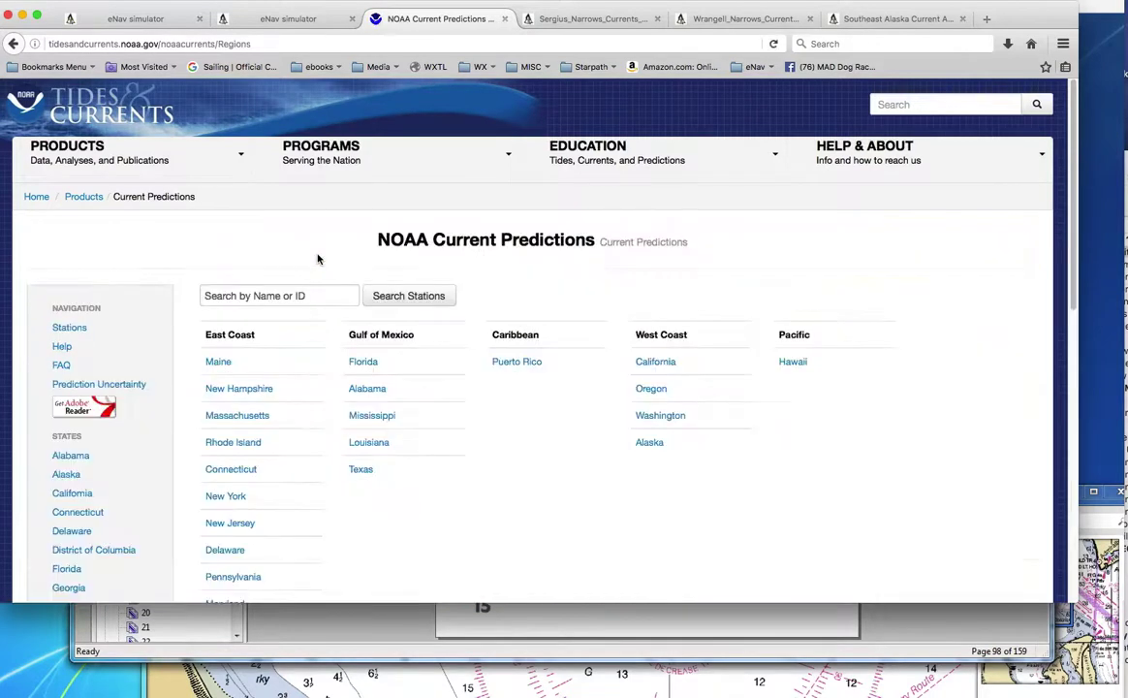
click(655, 445)
click(265, 338)
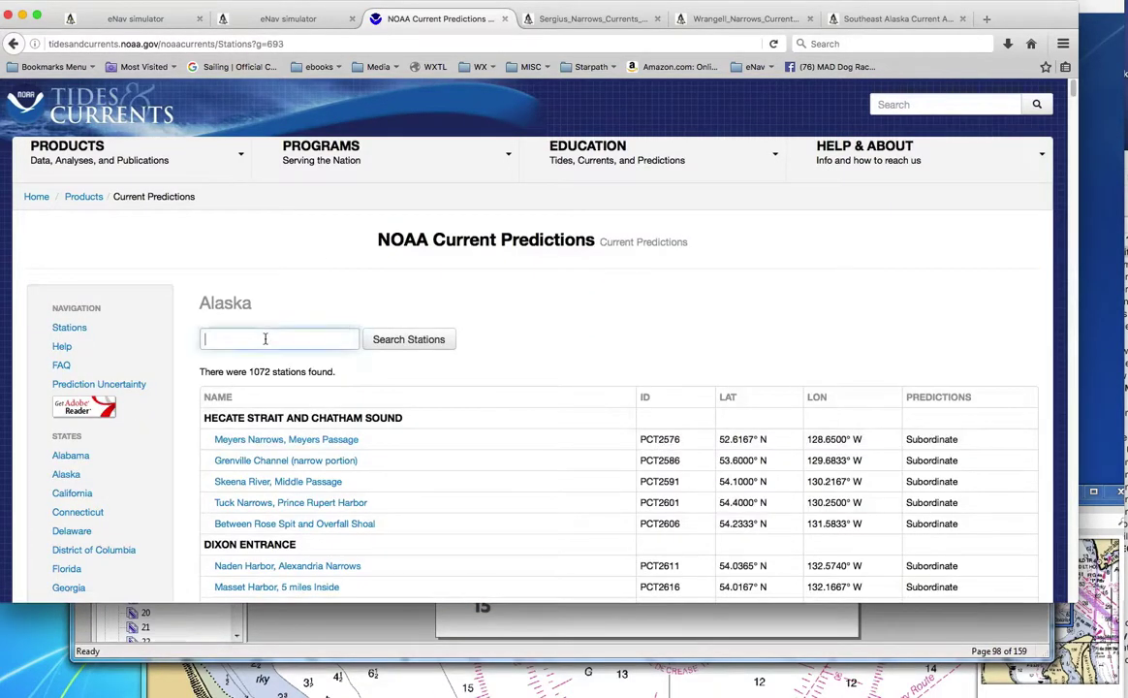
text(w)
key(Down)
key(Return)
click(424, 341)
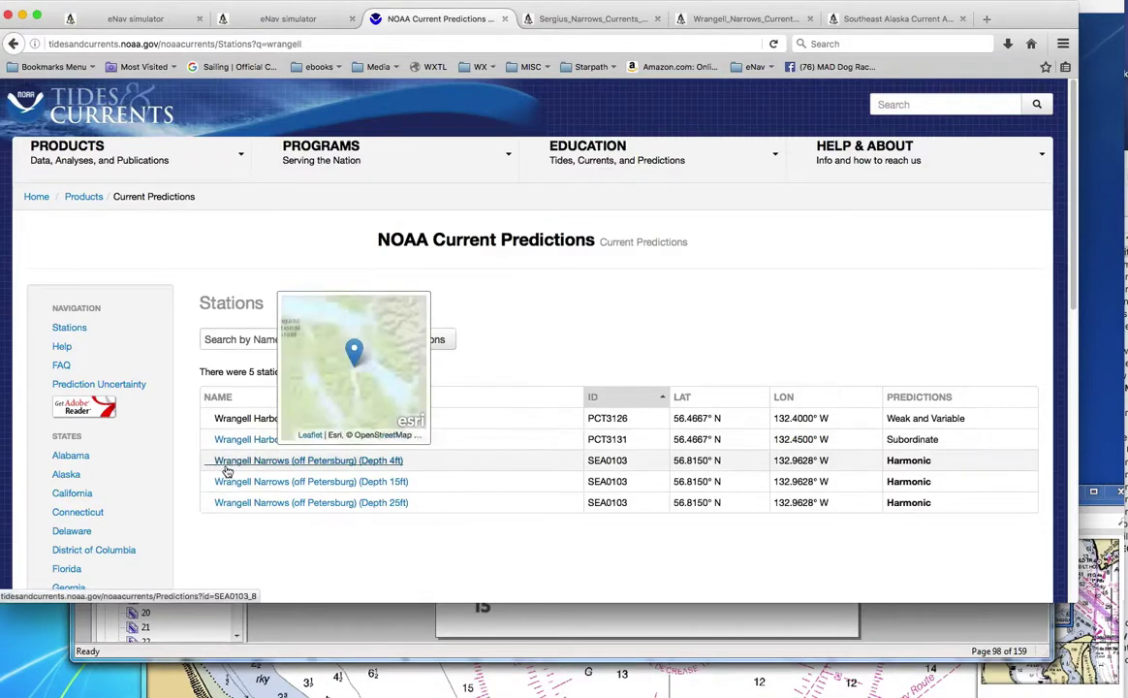
mouse_move(282, 469)
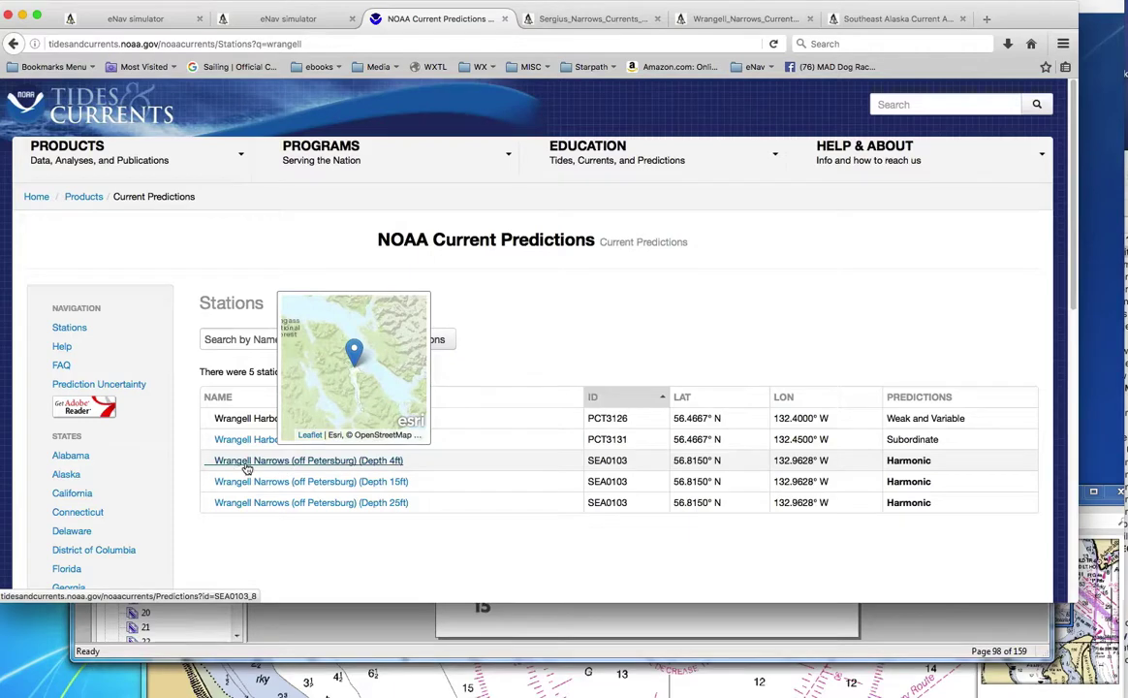
click(377, 464)
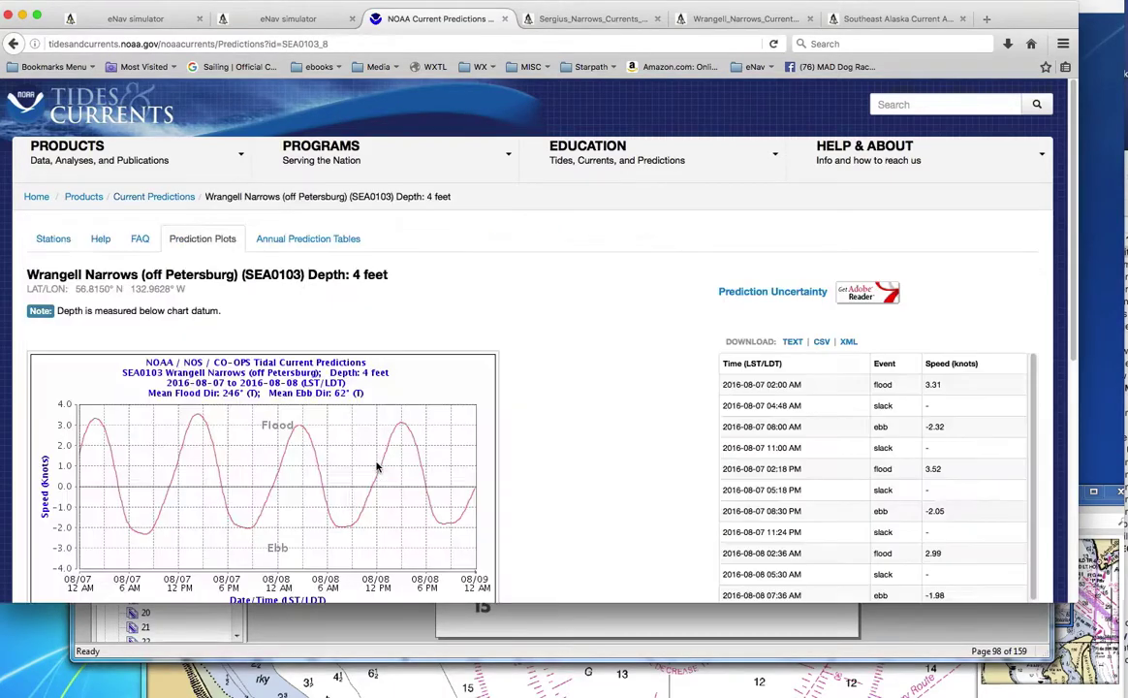
scroll(595, 467, down, 5)
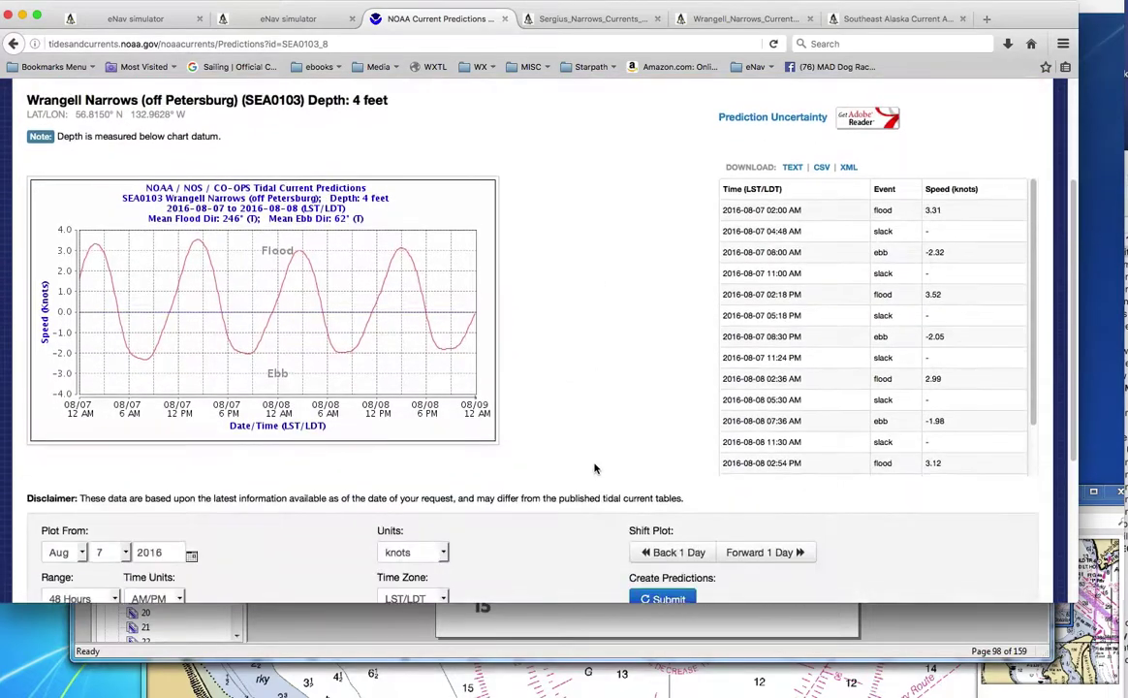
scroll(591, 467, up, 5)
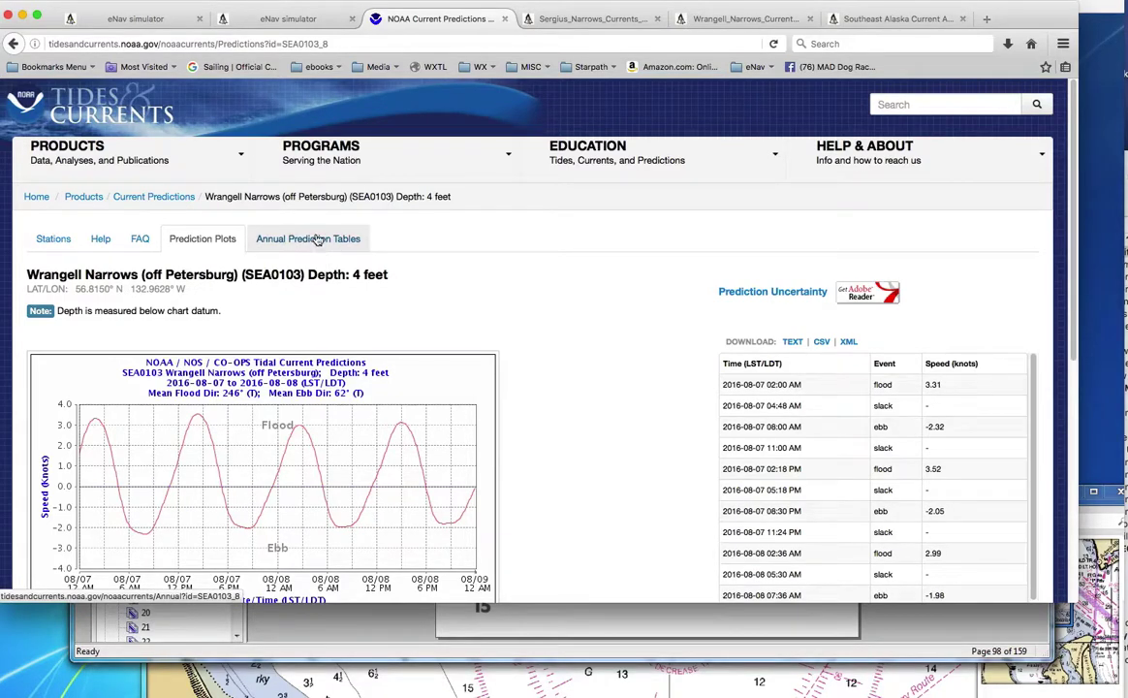
scroll(595, 498, down, 8)
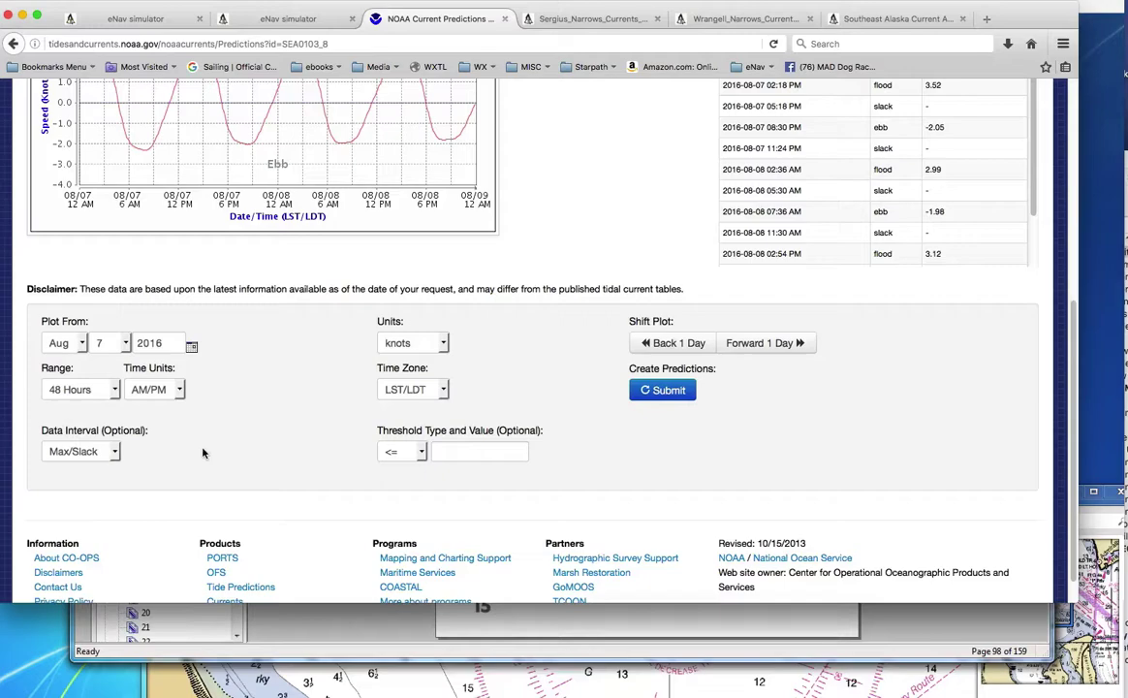
scroll(203, 452, up, 2)
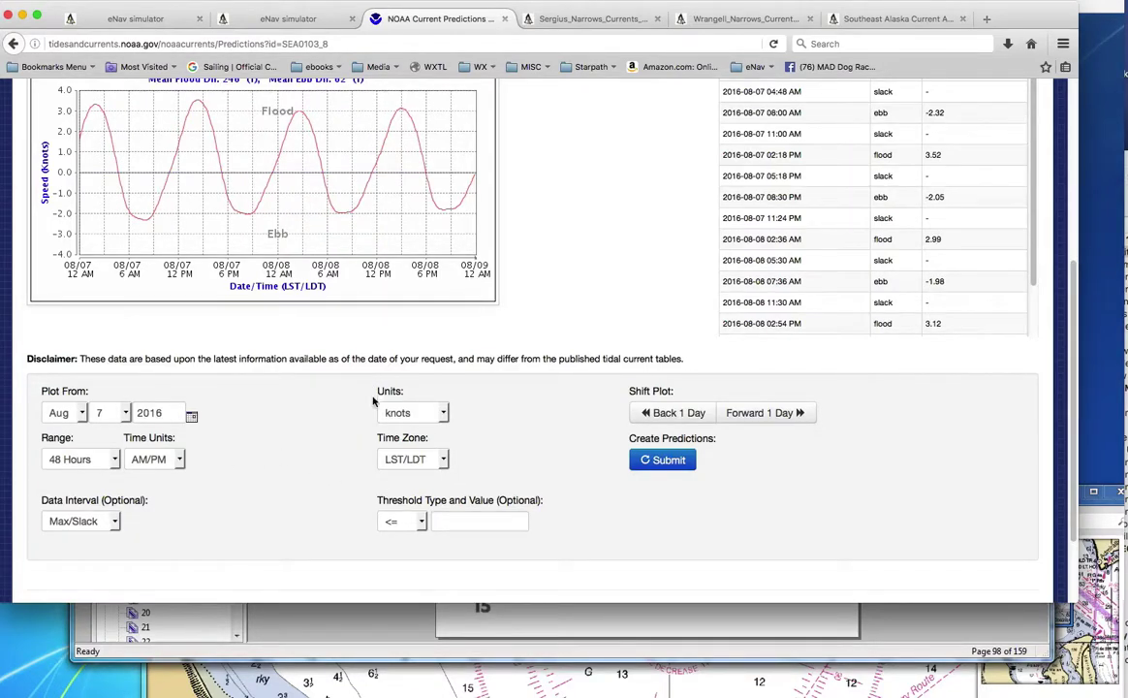
scroll(348, 366, up, 6)
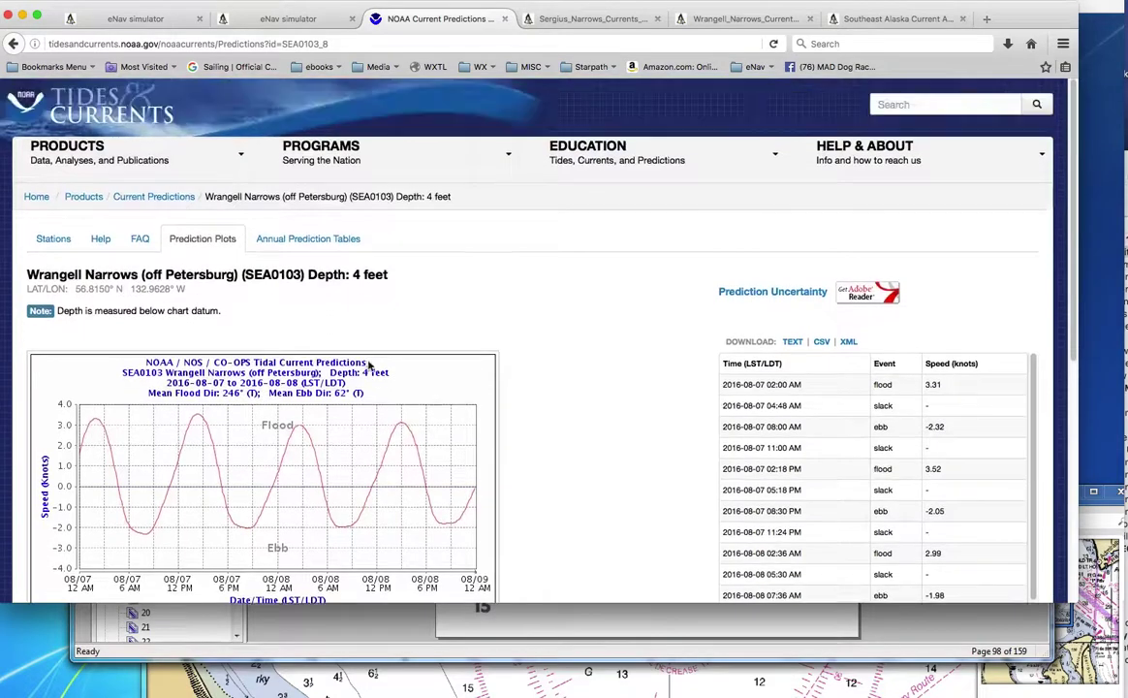
- Create the station's 2016 annual prediction table using LST/LDT and 24 Hour time units
click(304, 239)
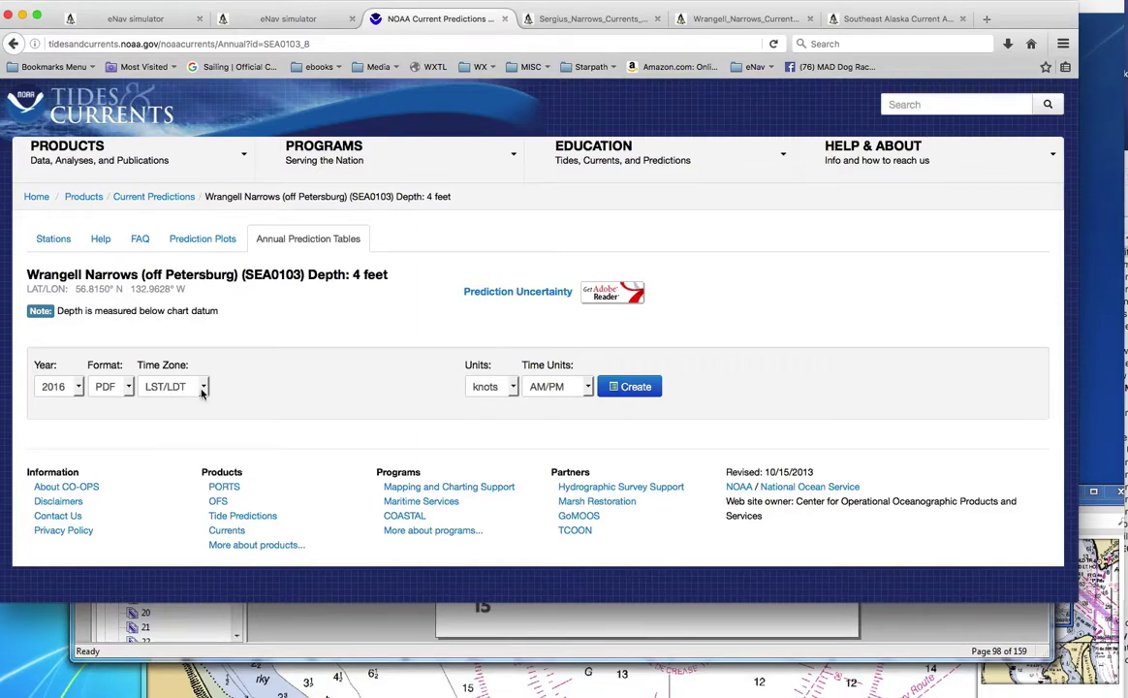
click(204, 391)
click(198, 397)
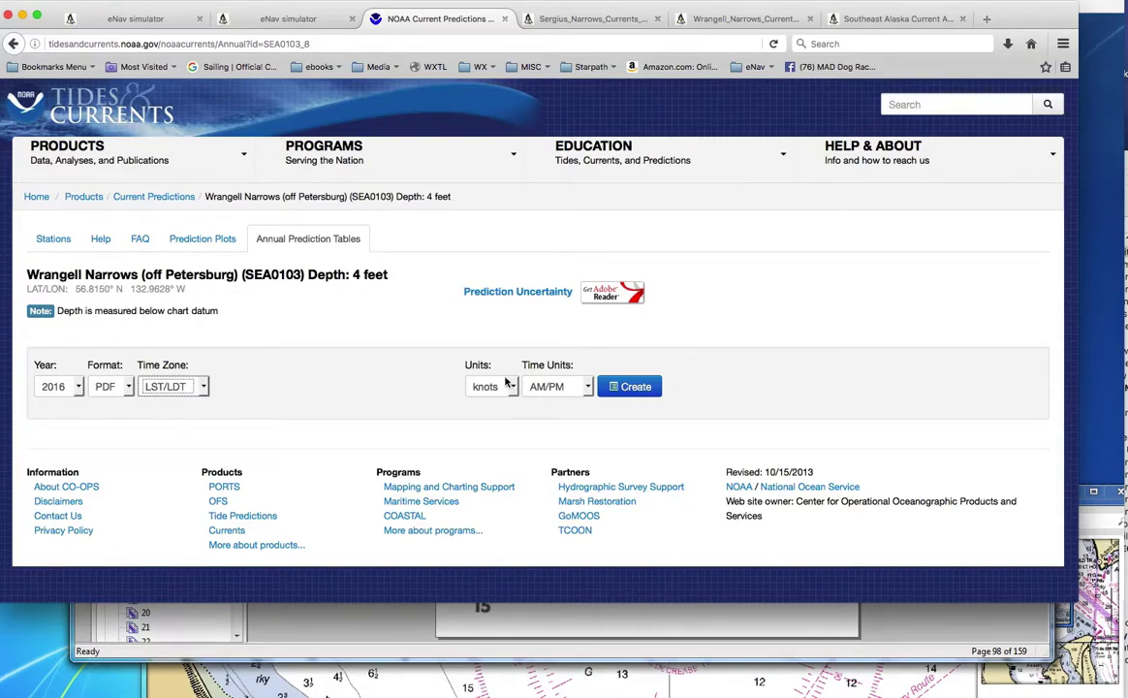
click(587, 388)
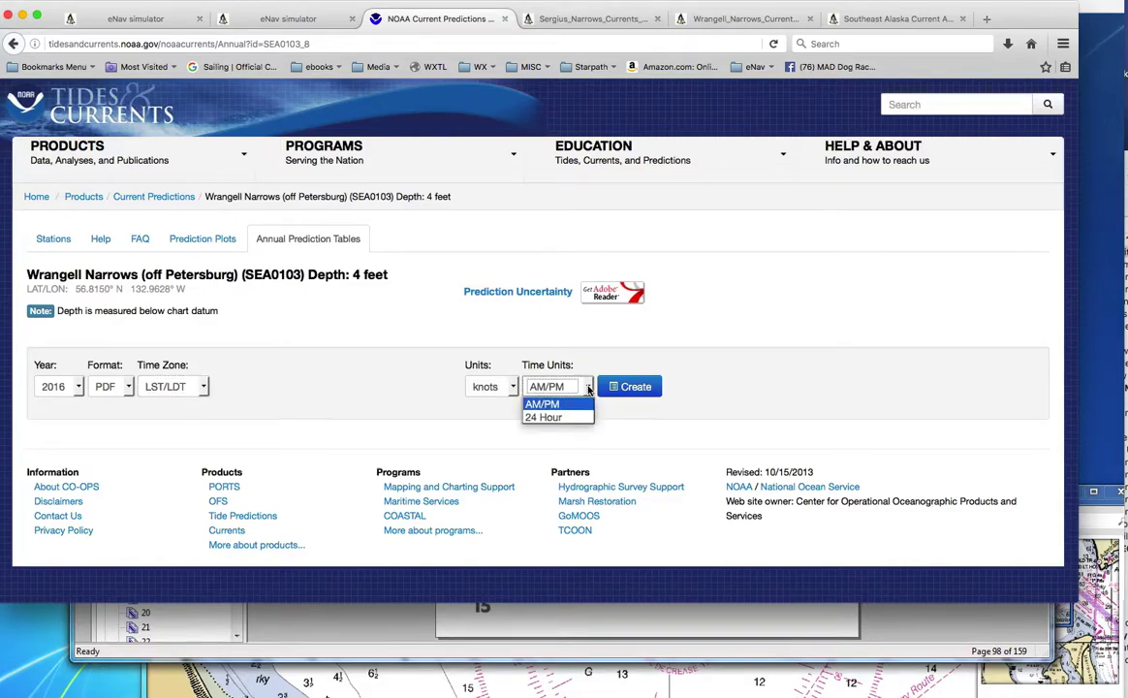
click(545, 417)
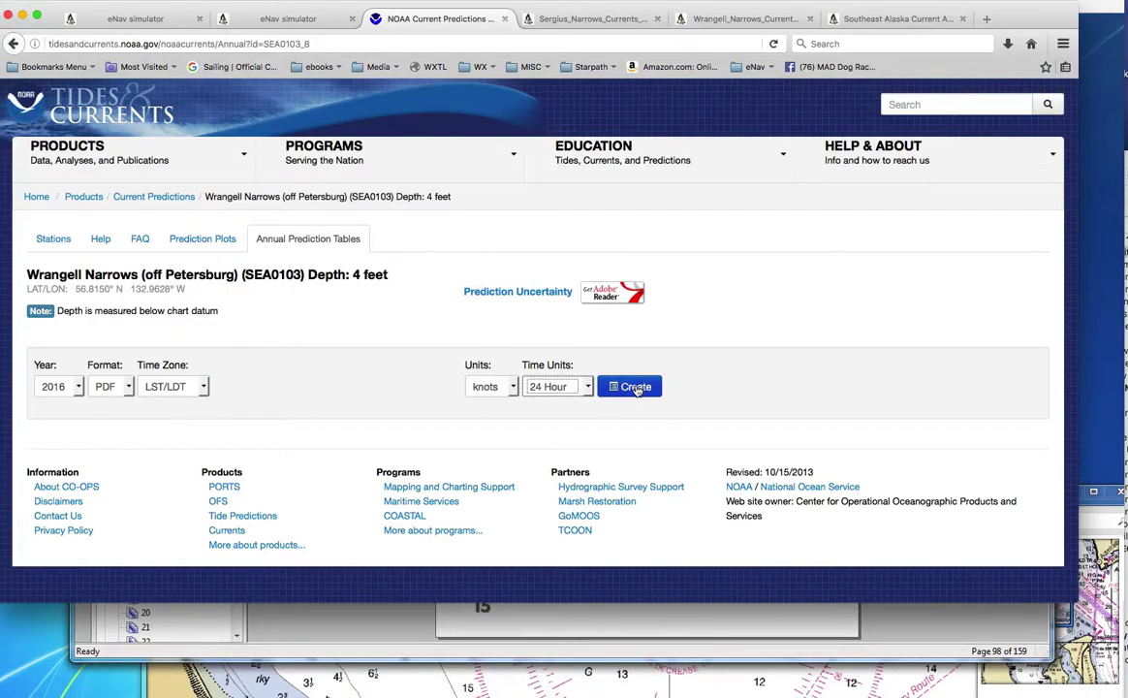
click(640, 387)
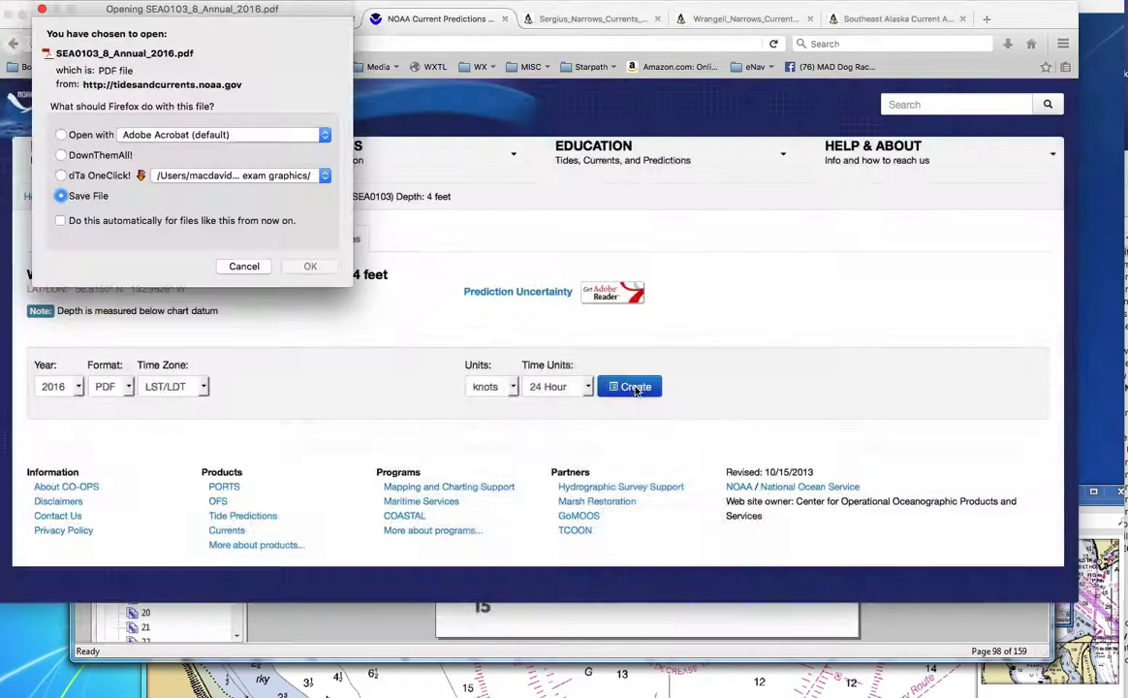
- Cancel the PDF download, select station ID SEA0103, and minimize Firefox
click(244, 267)
mouse_move(188, 151)
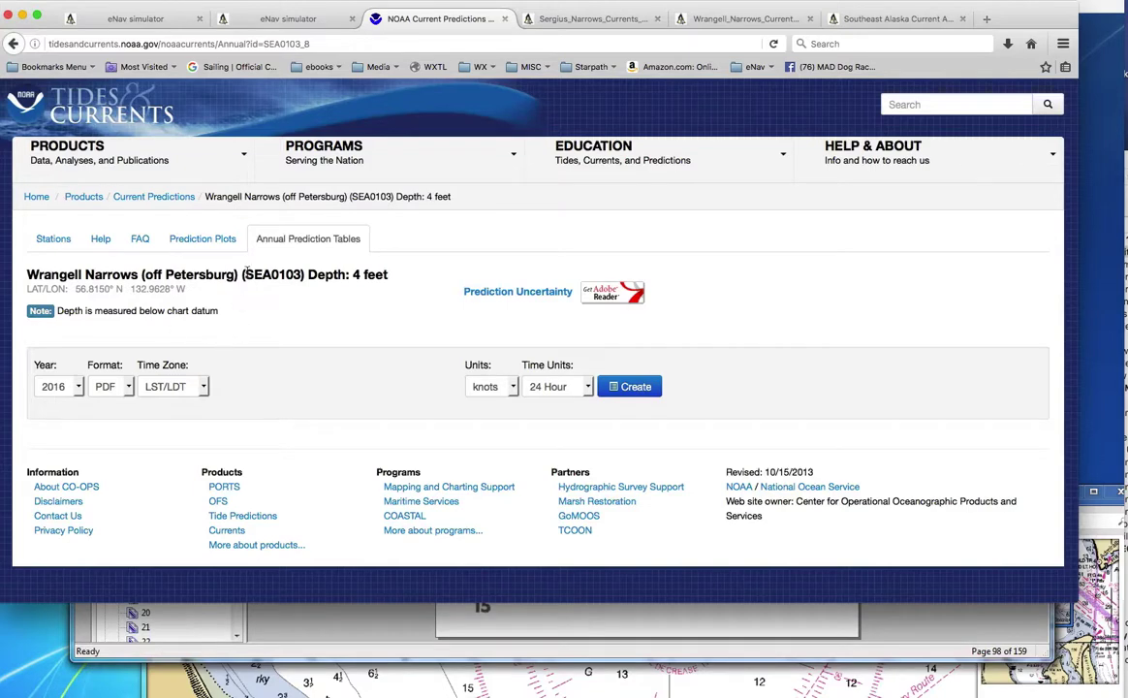
drag(244, 274, 304, 275)
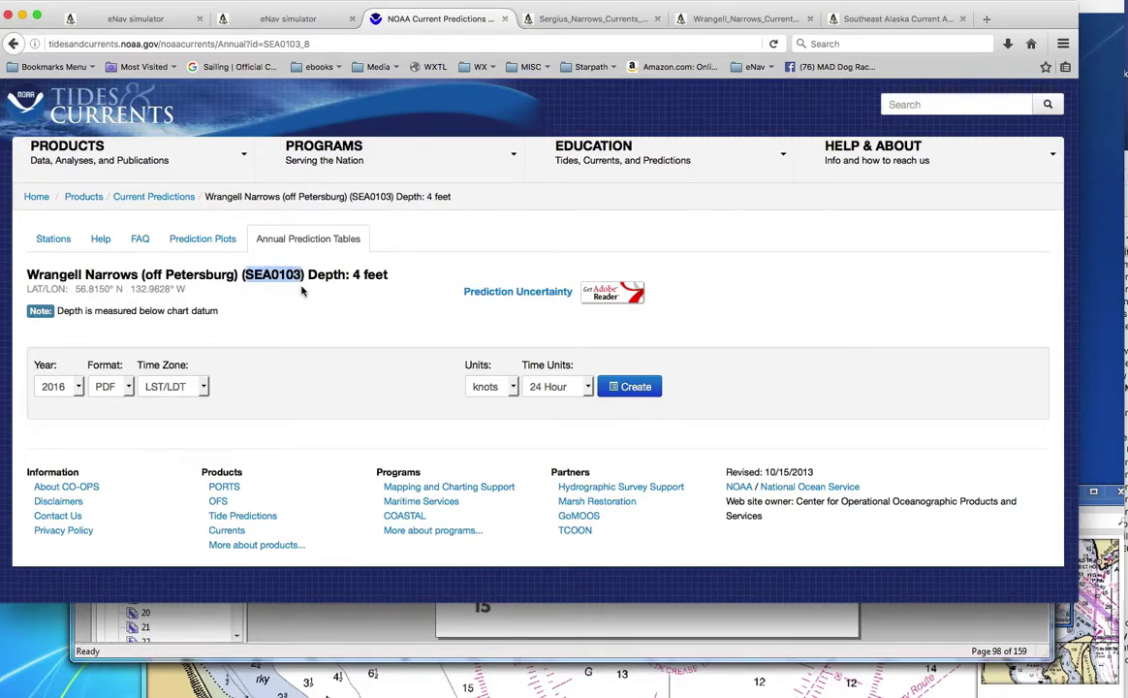
click(23, 15)
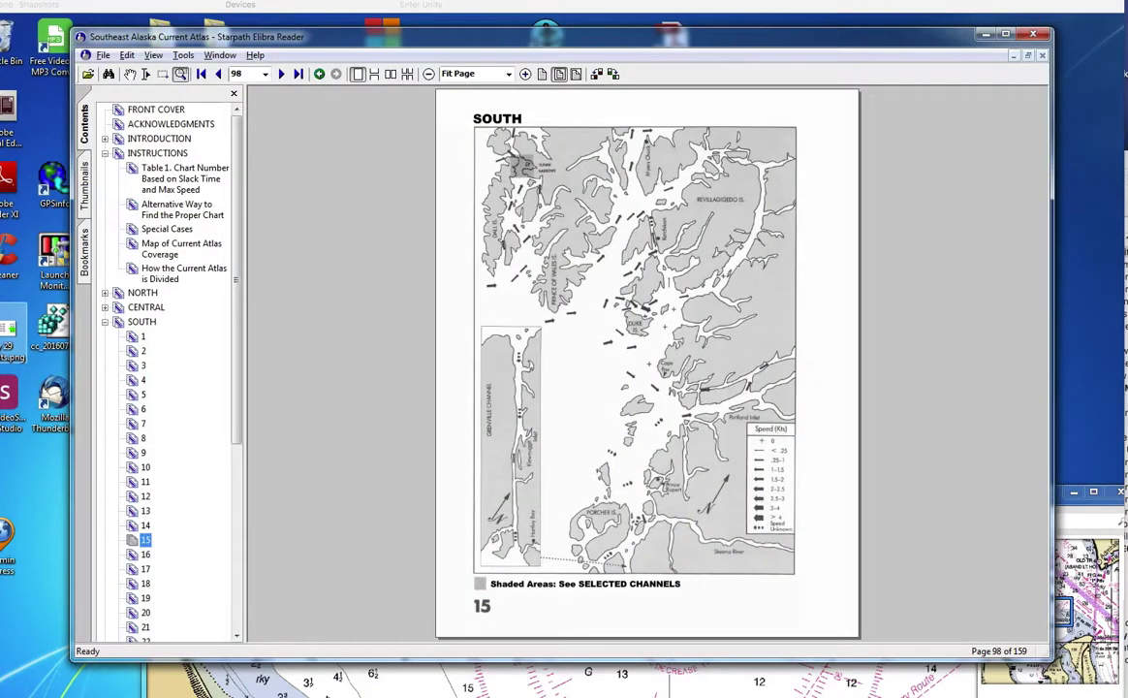
- Bring the Wrangell Narrows PDF to the front and select its station ID and depth text
key(super+Tab)
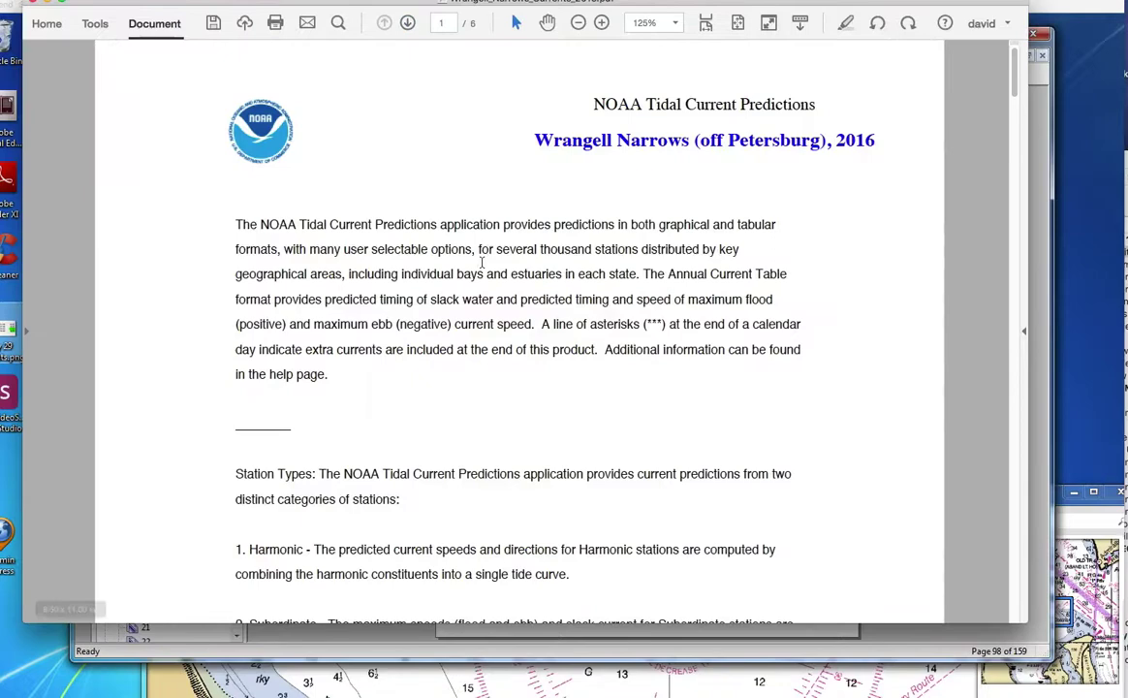
scroll(481, 262, down, 2)
scroll(481, 261, up, 2)
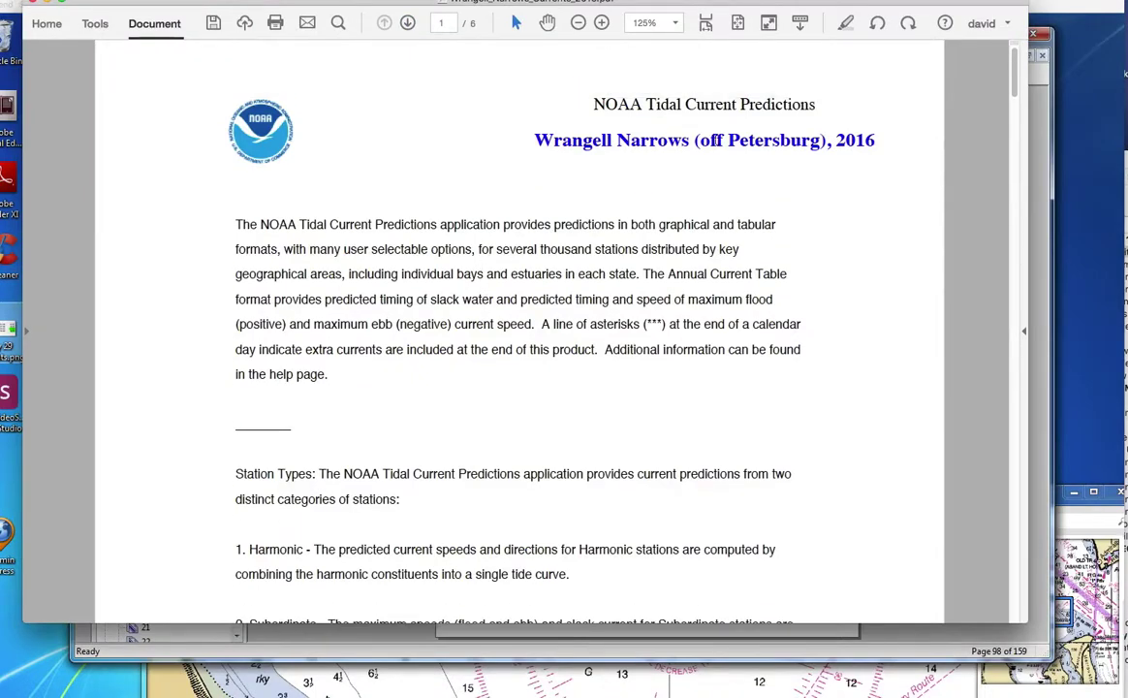
scroll(566, 276, down, 1)
scroll(567, 276, up, 1)
scroll(567, 276, down, 2)
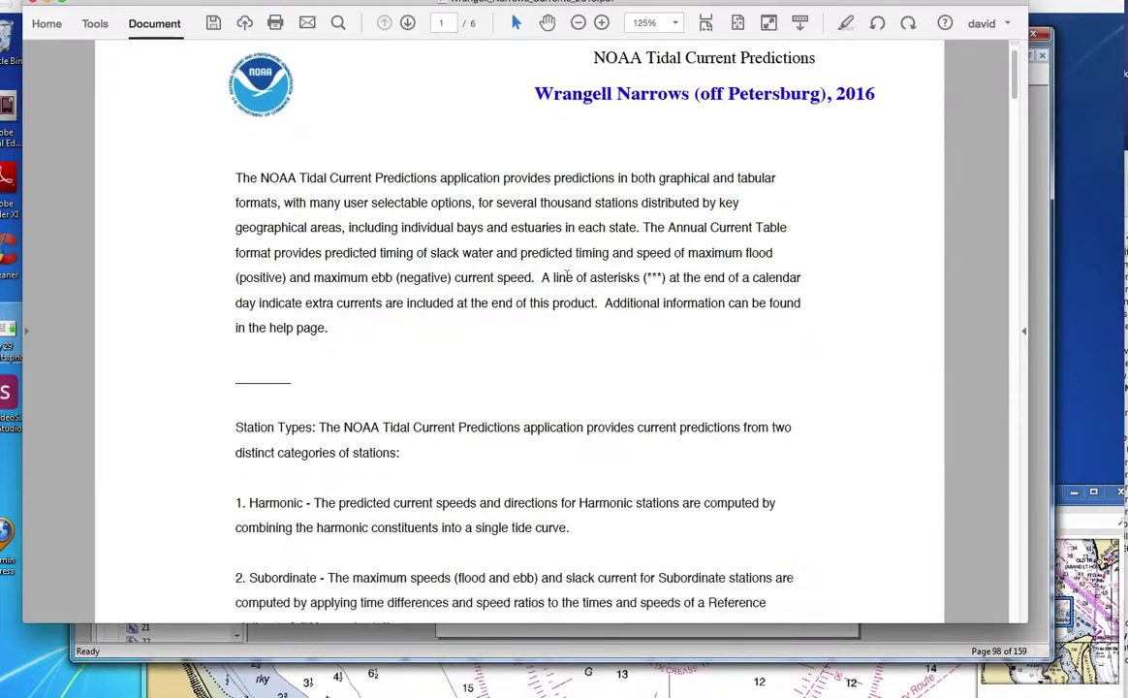
scroll(567, 276, down, 15)
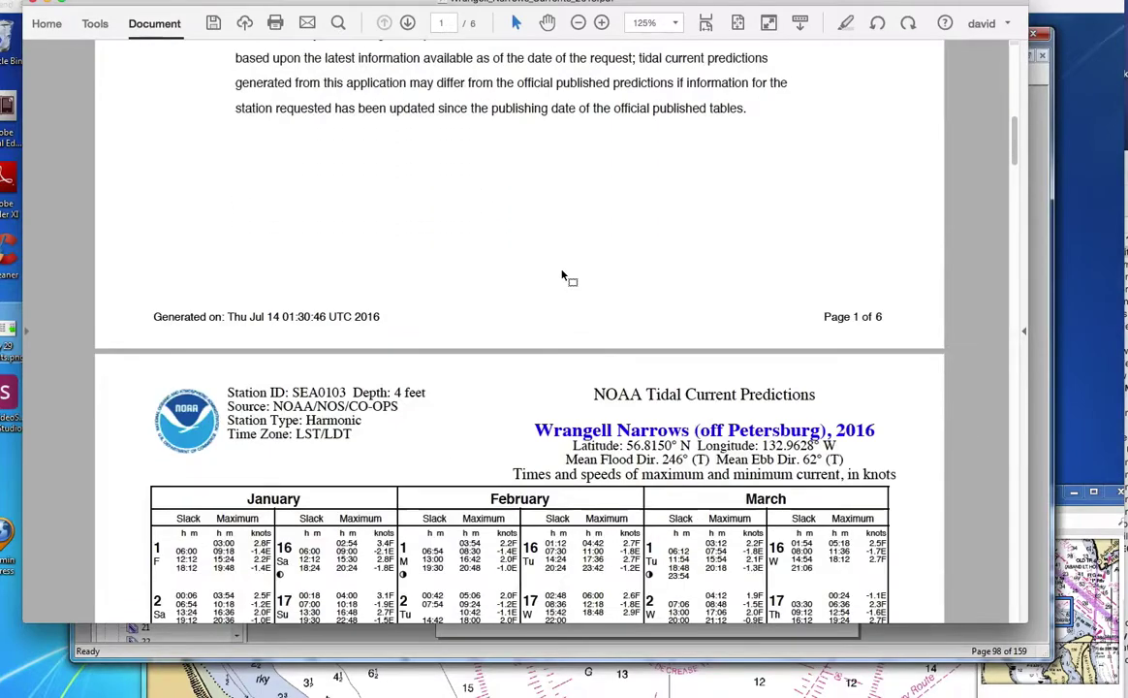
scroll(562, 274, down, 6)
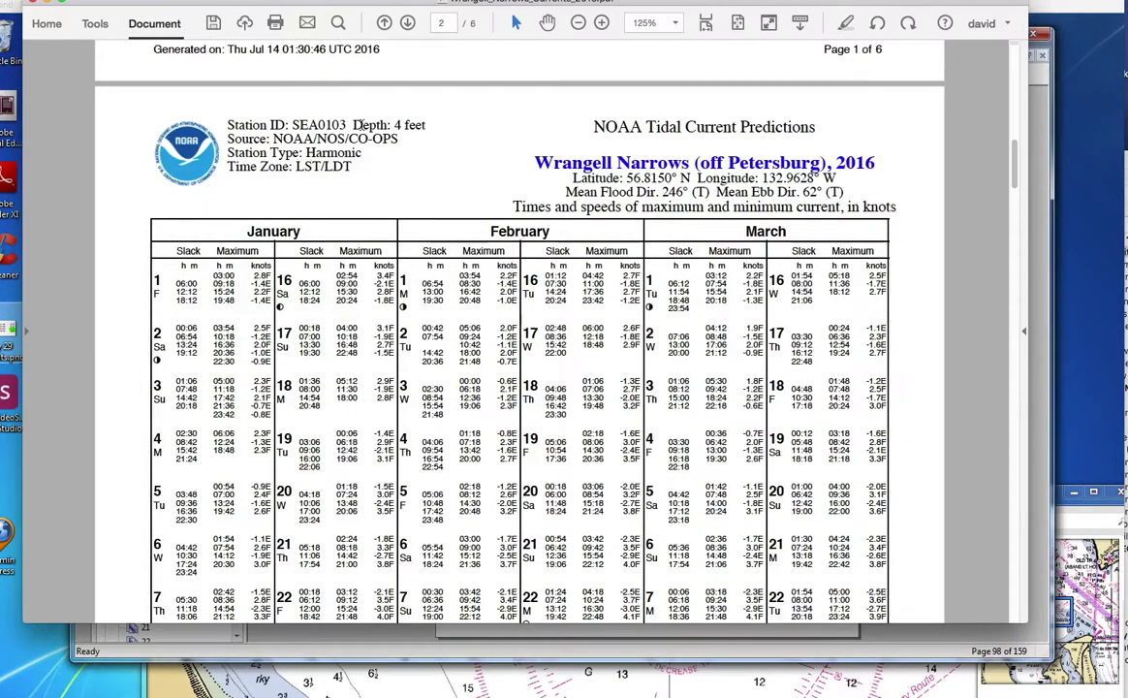
drag(290, 126, 419, 126)
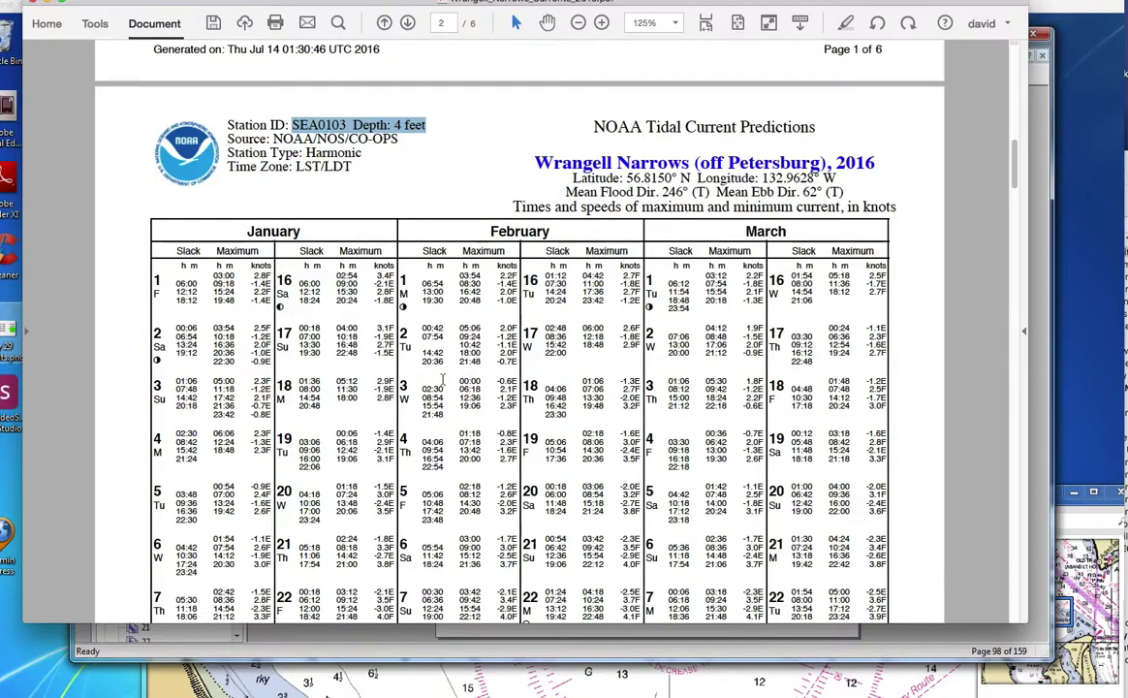
- Scroll past the April–June table to the July–September predictions on page 4
scroll(430, 330, down, 8)
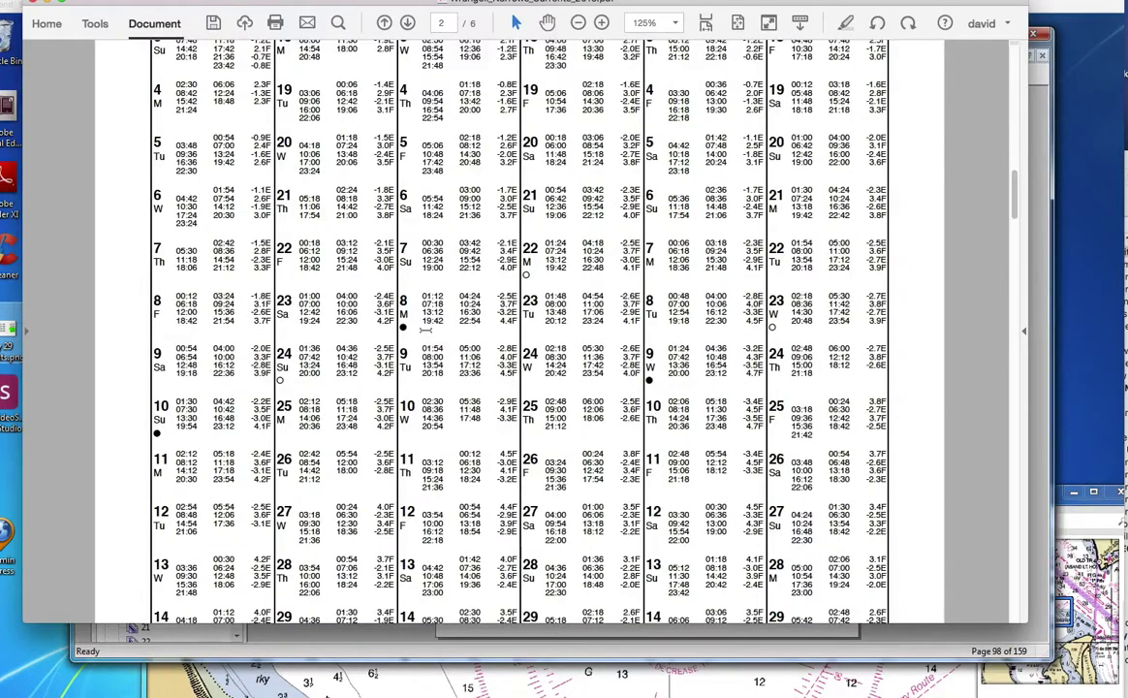
scroll(426, 329, down, 11)
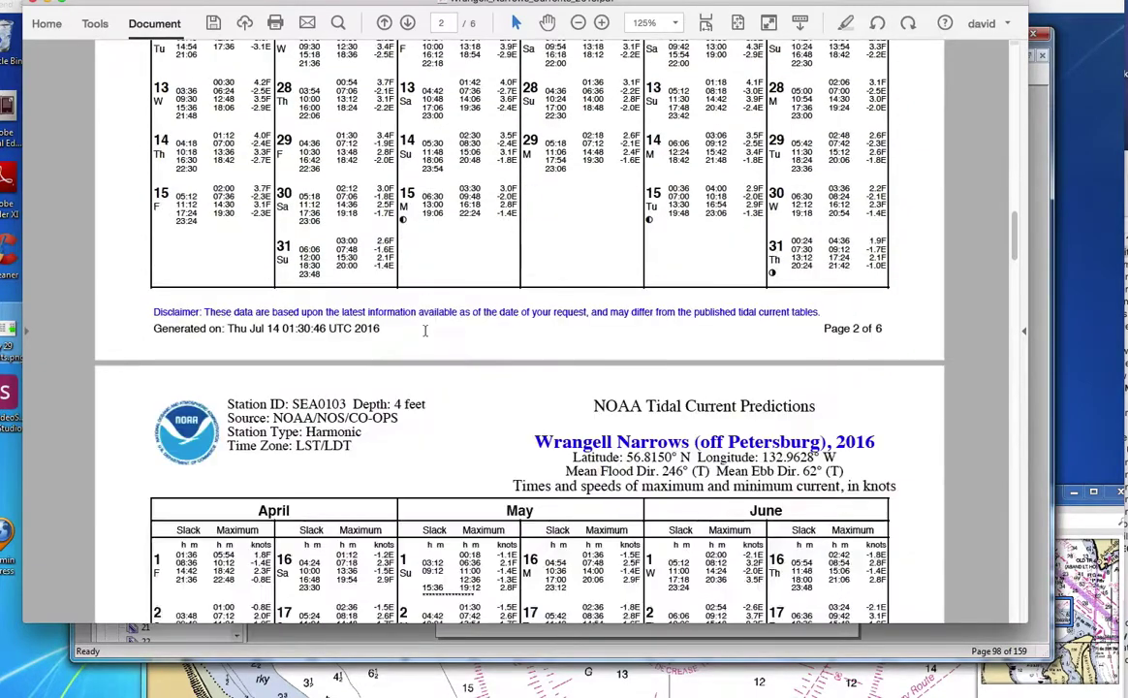
scroll(425, 331, down, 6)
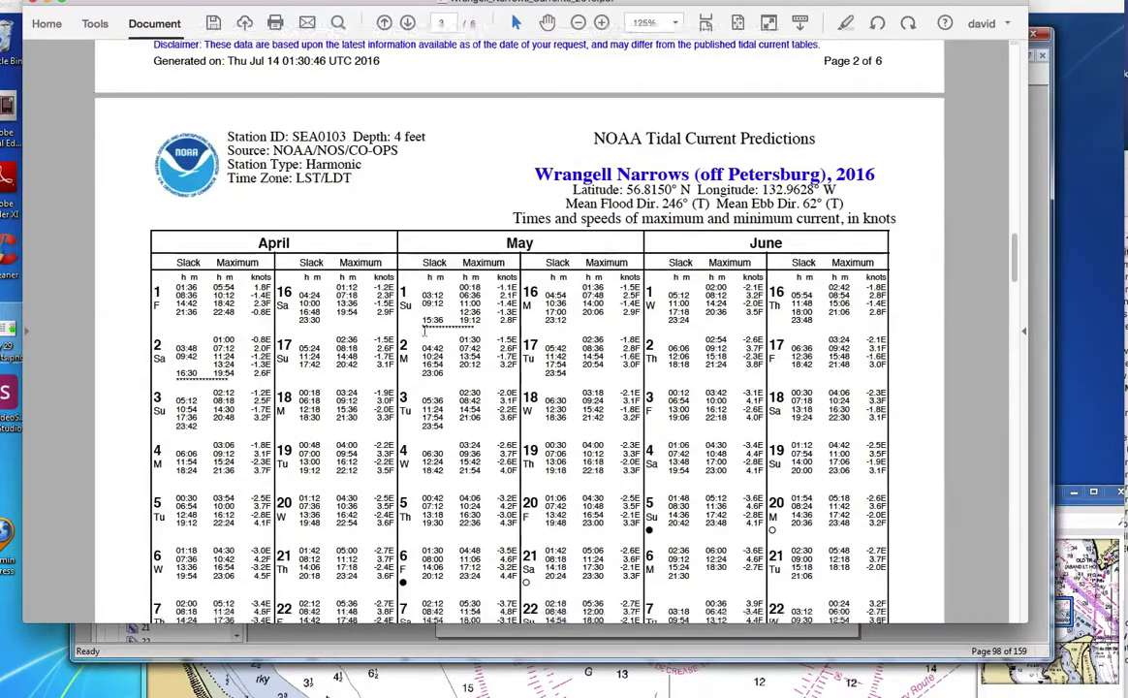
scroll(423, 330, down, 13)
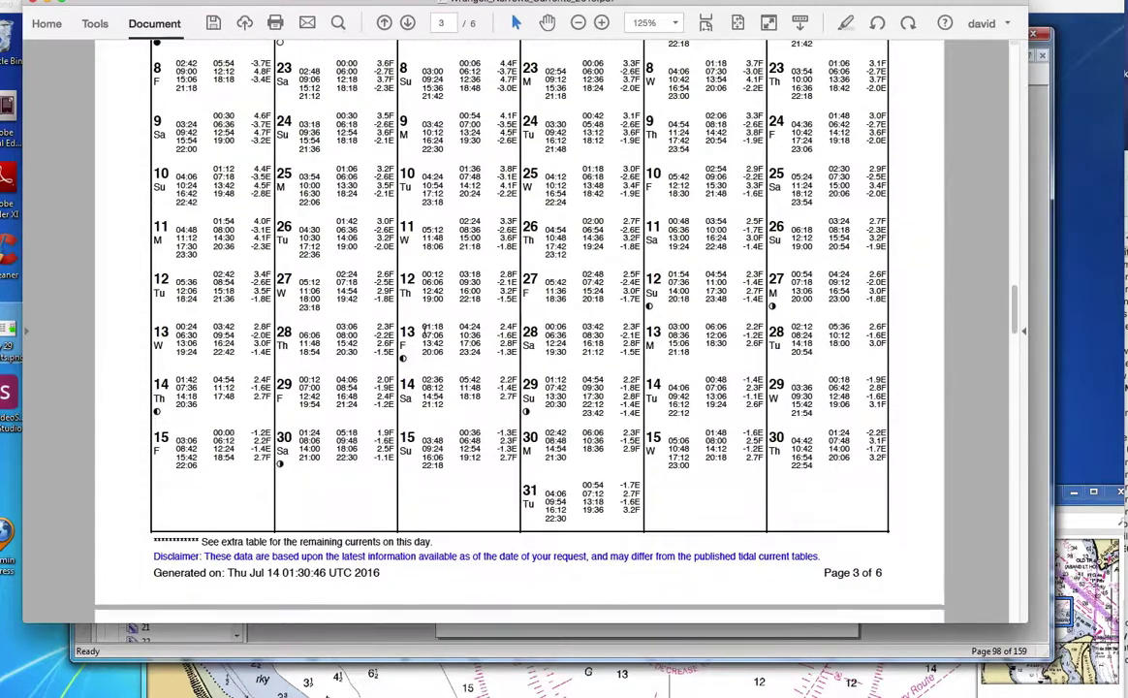
scroll(424, 329, down, 1)
scroll(424, 329, up, 1)
scroll(367, 301, down, 1)
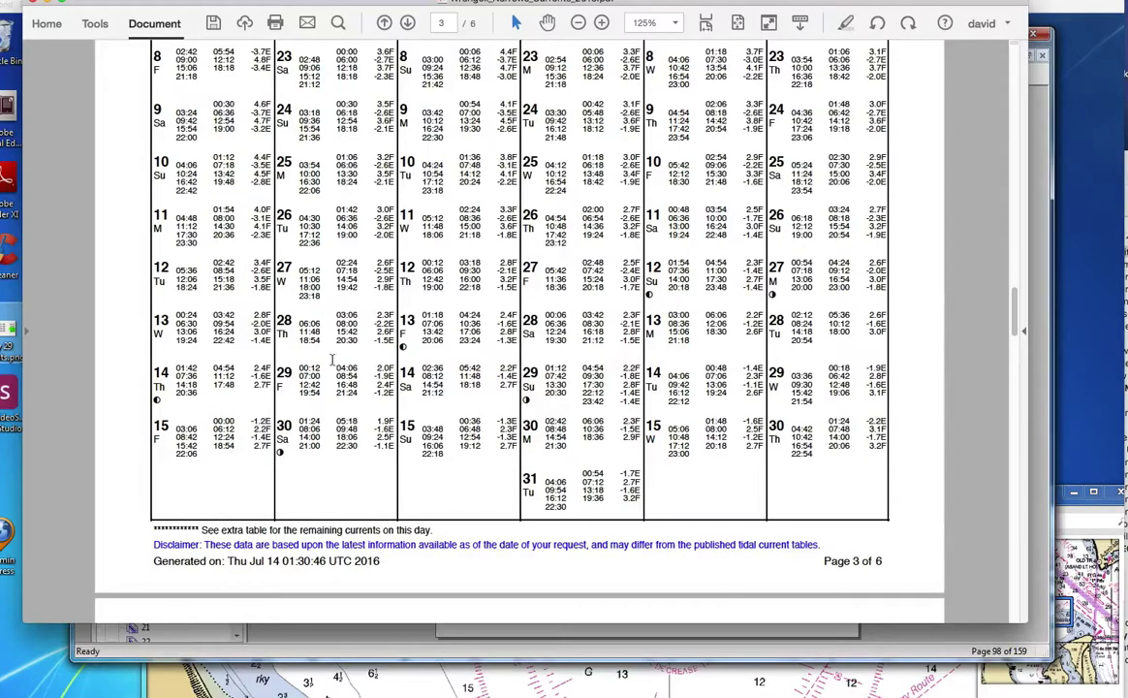
scroll(497, 313, up, 13)
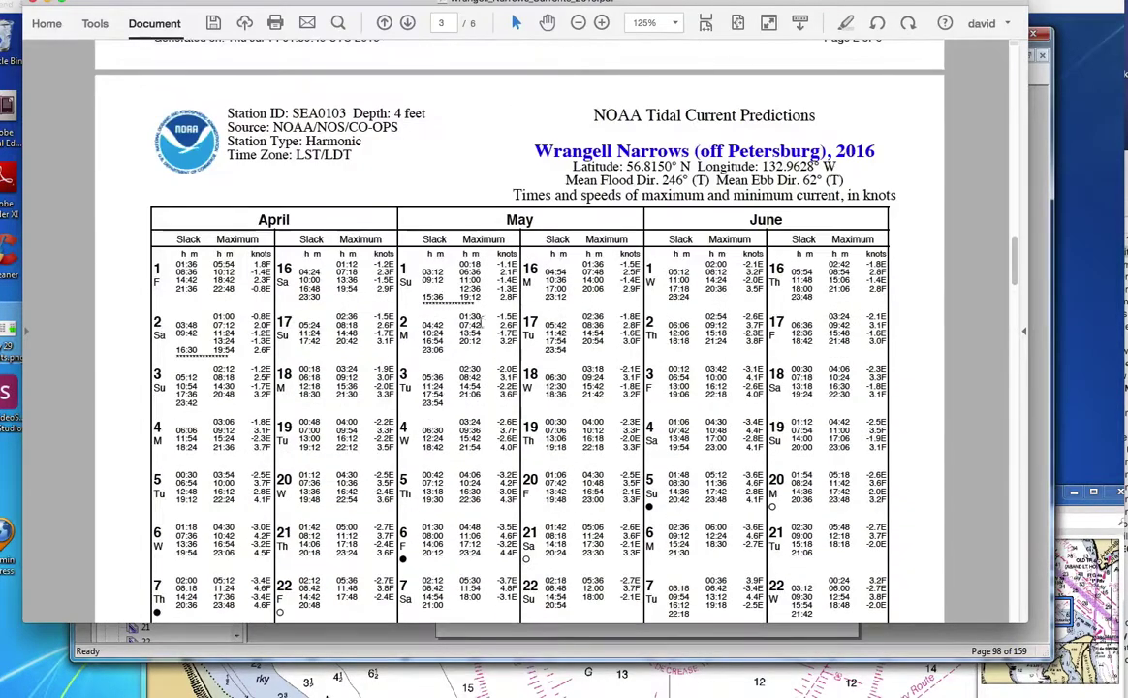
scroll(560, 333, down, 20)
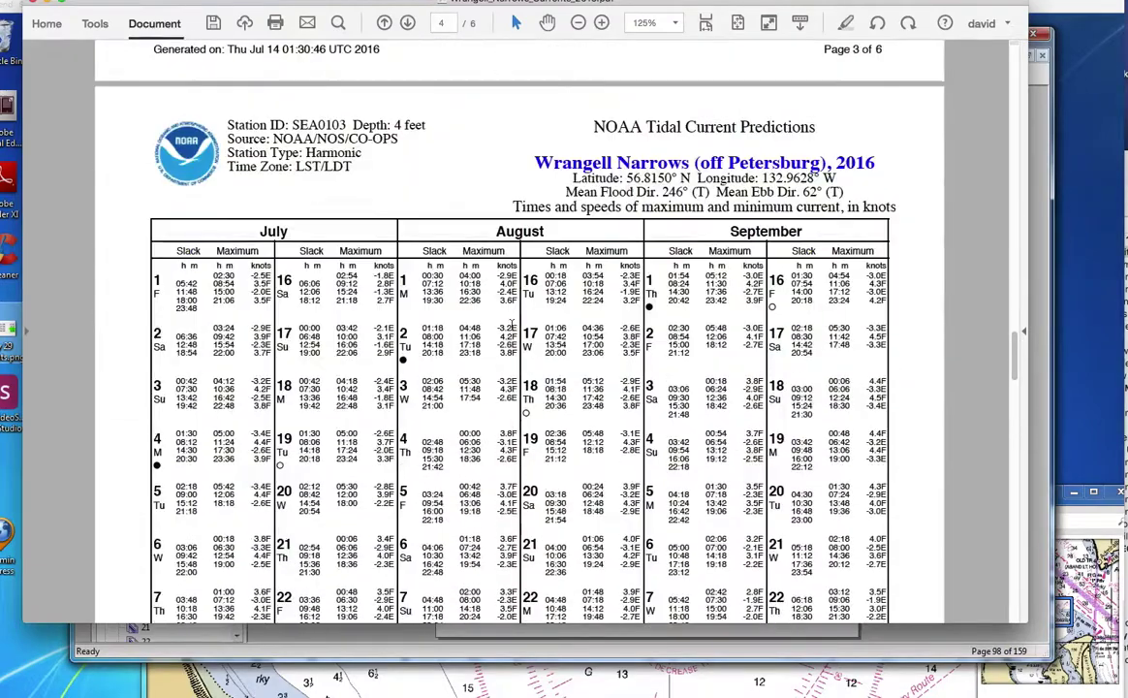
scroll(508, 323, down, 8)
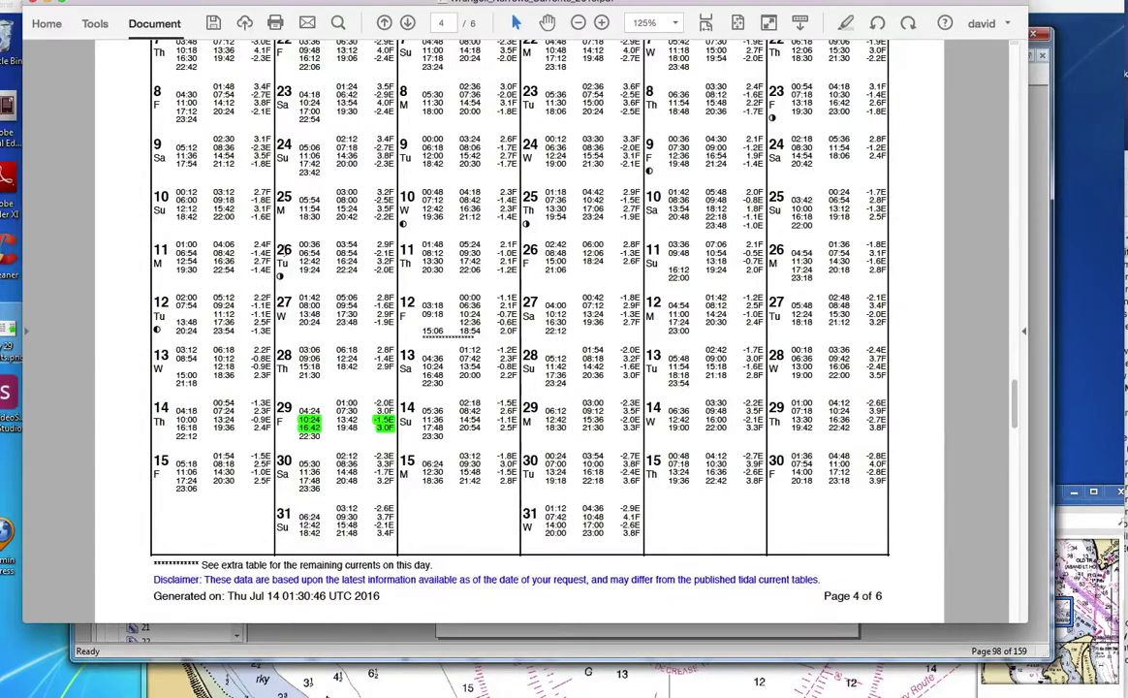
- Arrange the july 29 currents.png image high on screen with the atlas window placed over it
click(46, 5)
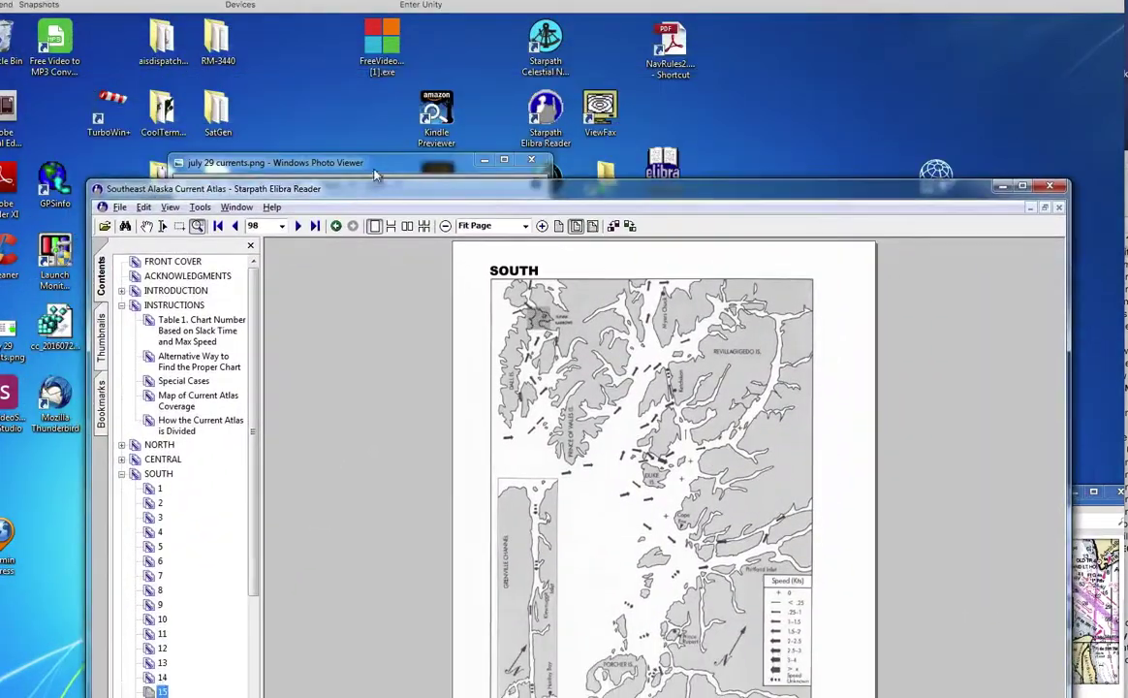
drag(344, 157, 370, 69)
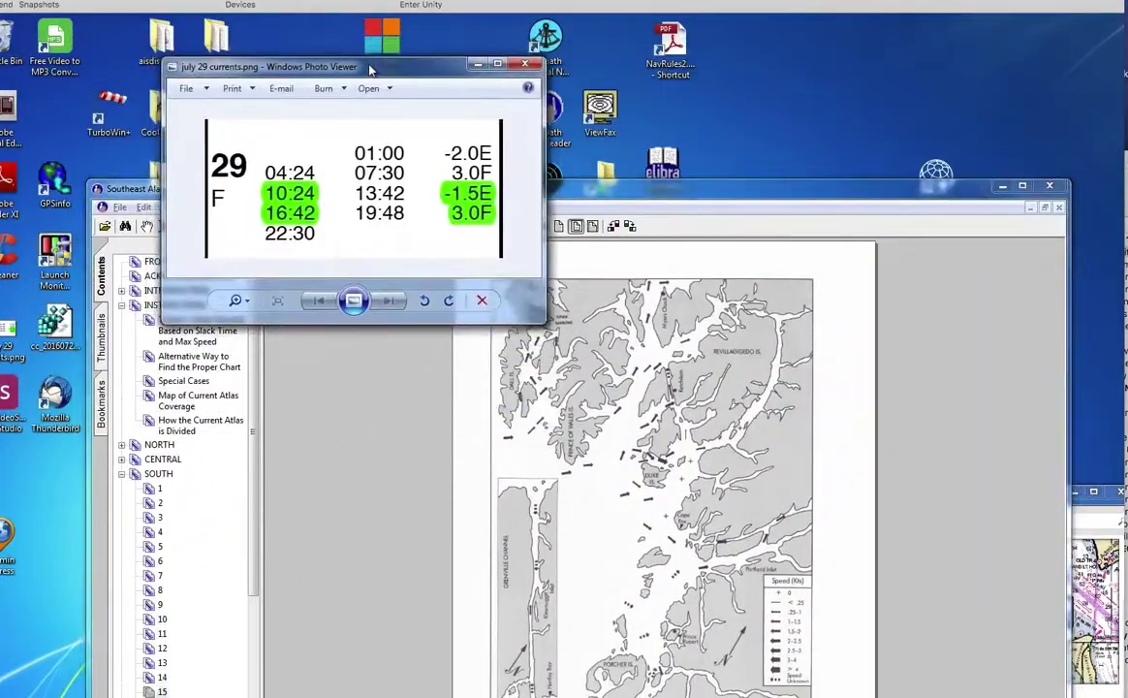
drag(600, 196, 595, 237)
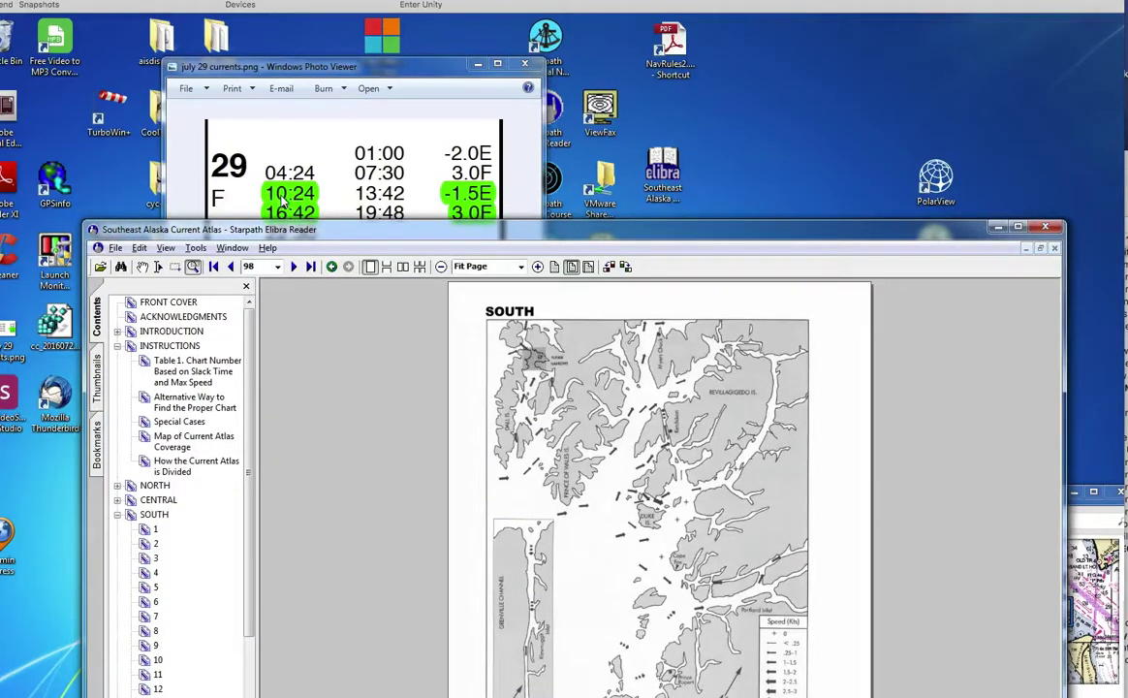
drag(443, 232, 455, 263)
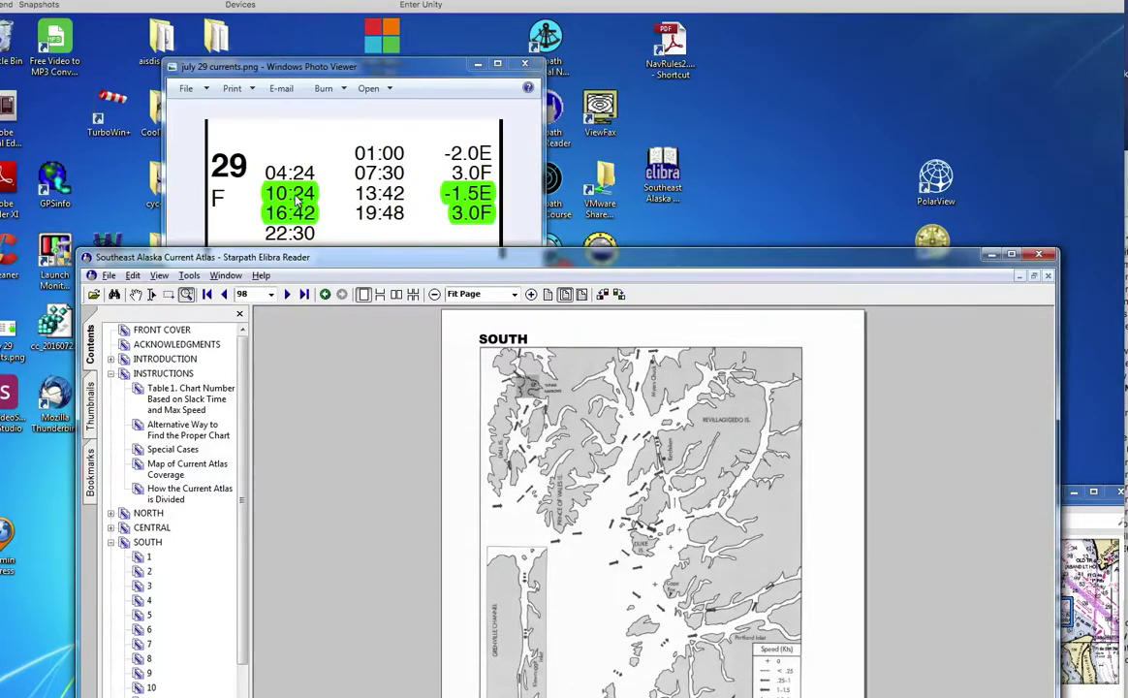
drag(341, 258, 357, 137)
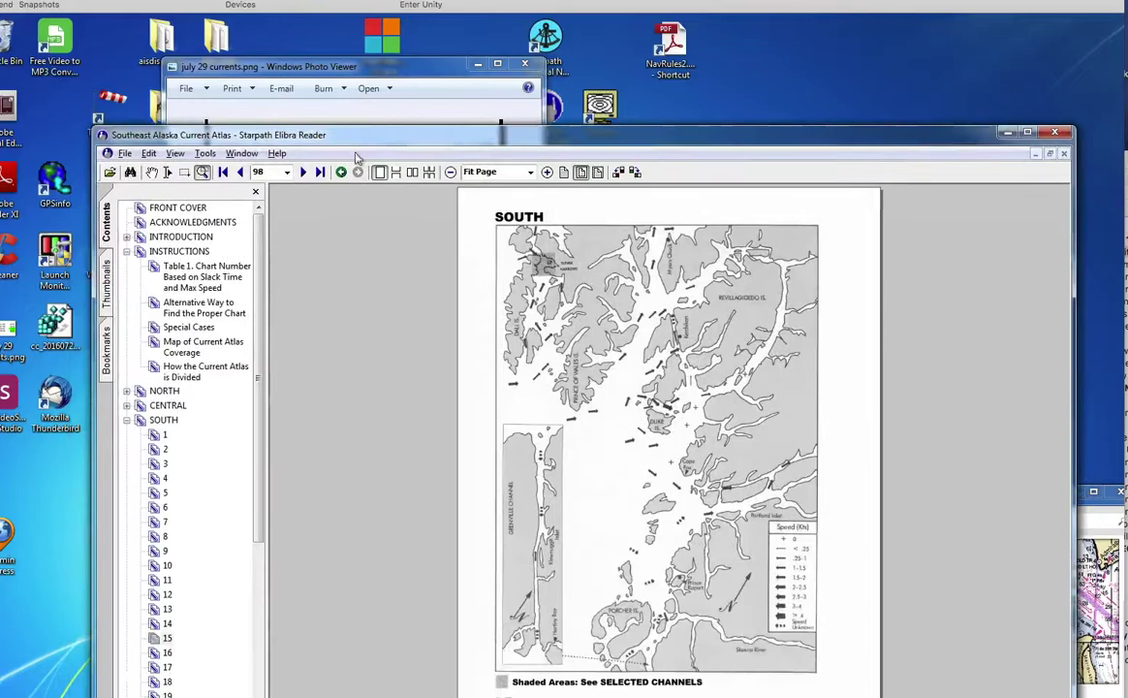
- Open the Instructions bookmark page and zoom in on the Wrangell Narrows flood and ebb speed graphs
click(106, 351)
click(166, 212)
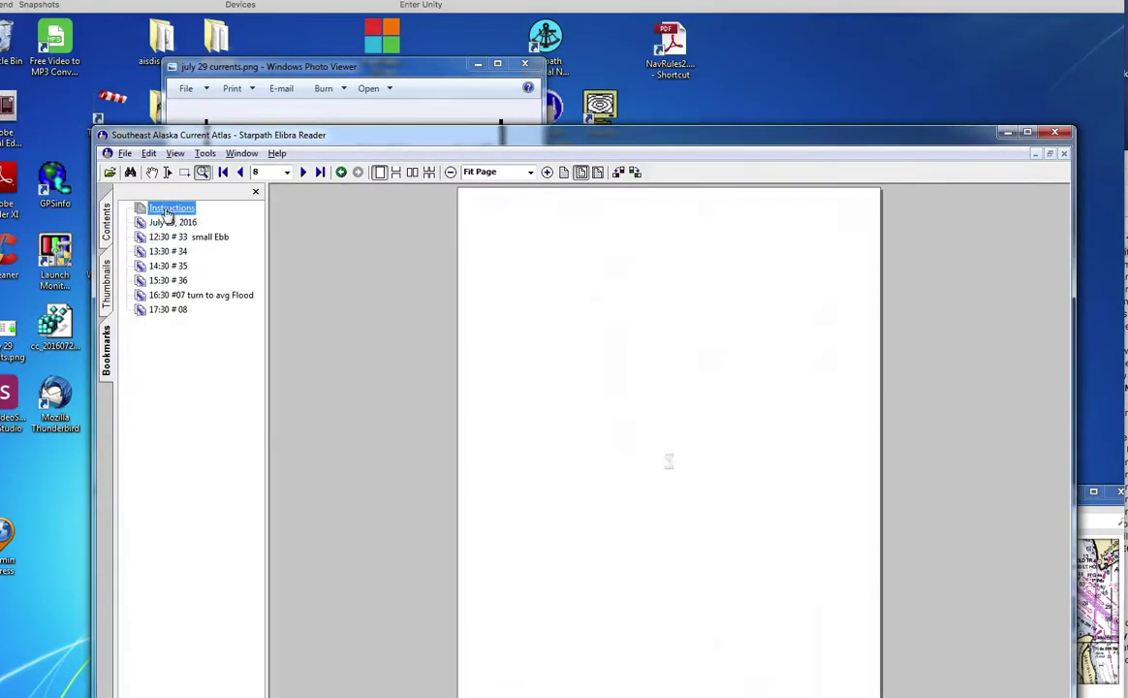
drag(574, 133, 599, 54)
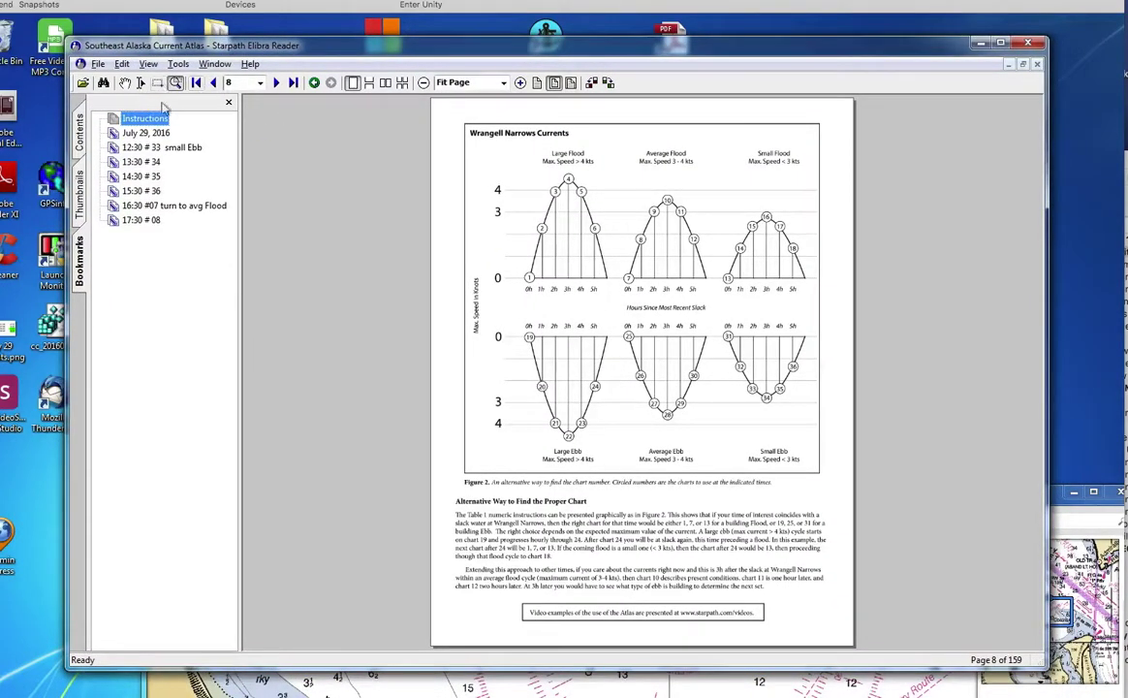
drag(444, 140, 868, 472)
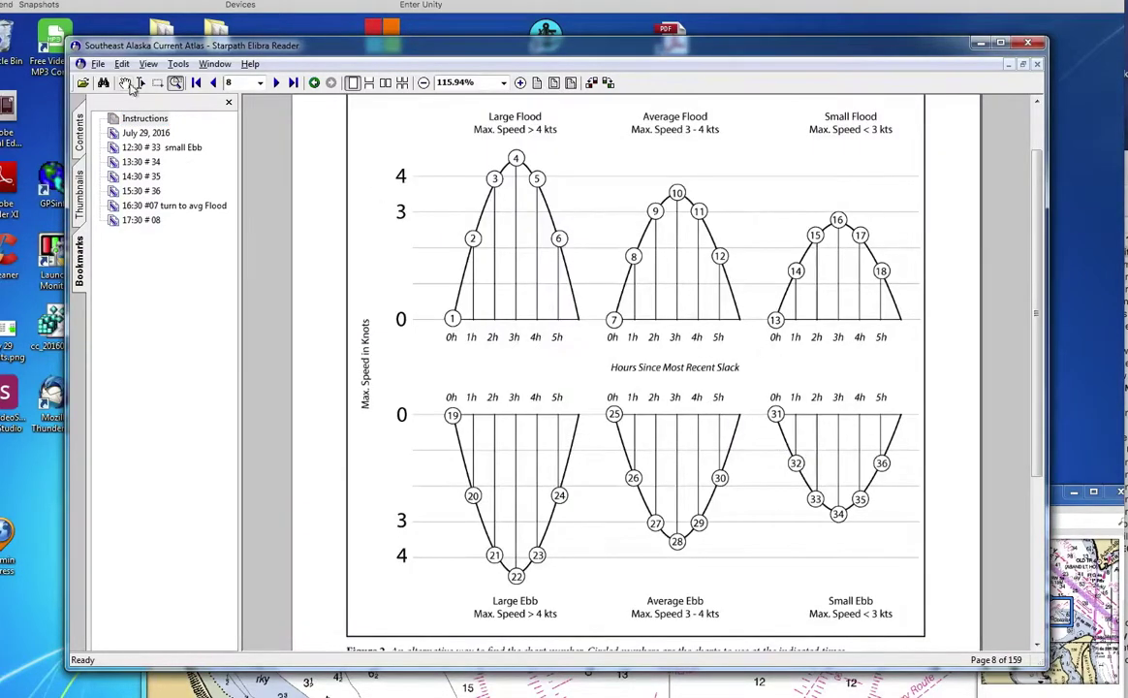
- Switch to the Hand tool and shift the atlas window to uncover the July 29 tide times
click(126, 83)
drag(435, 49, 439, 219)
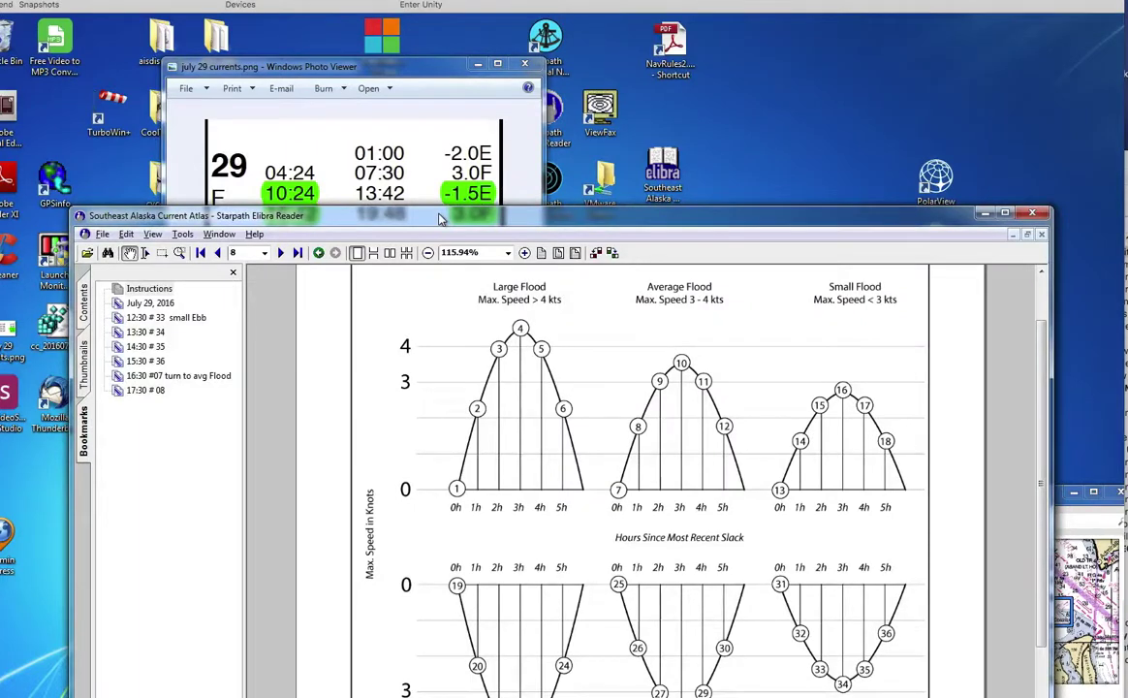
drag(439, 219, 432, 53)
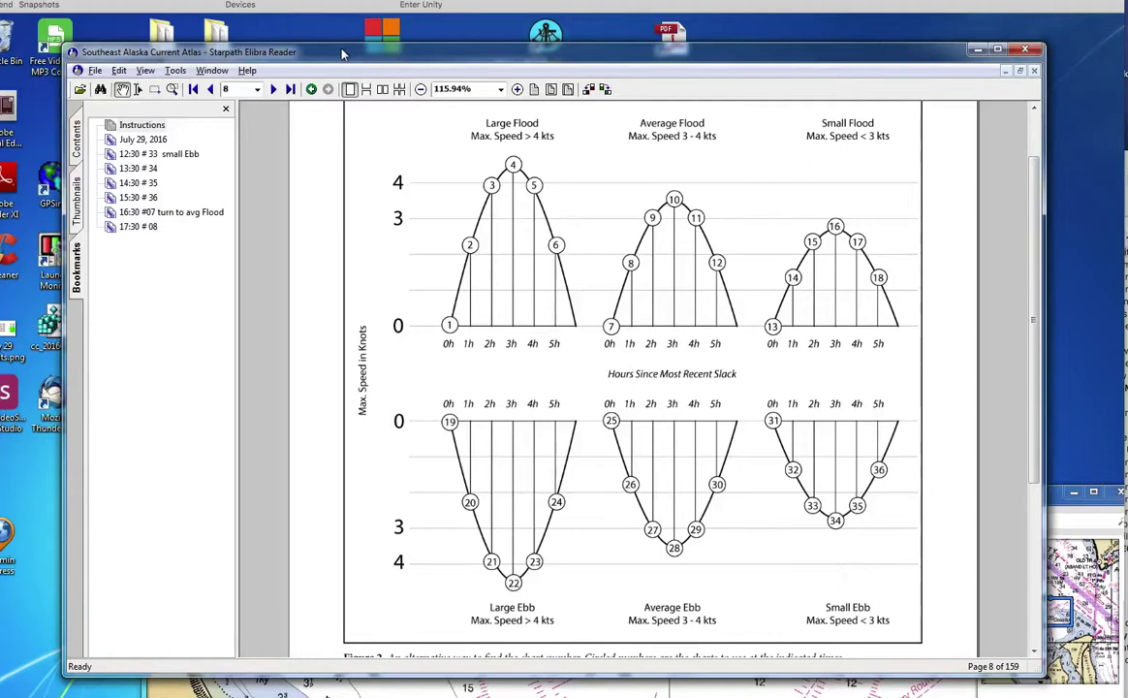
drag(314, 53, 307, 40)
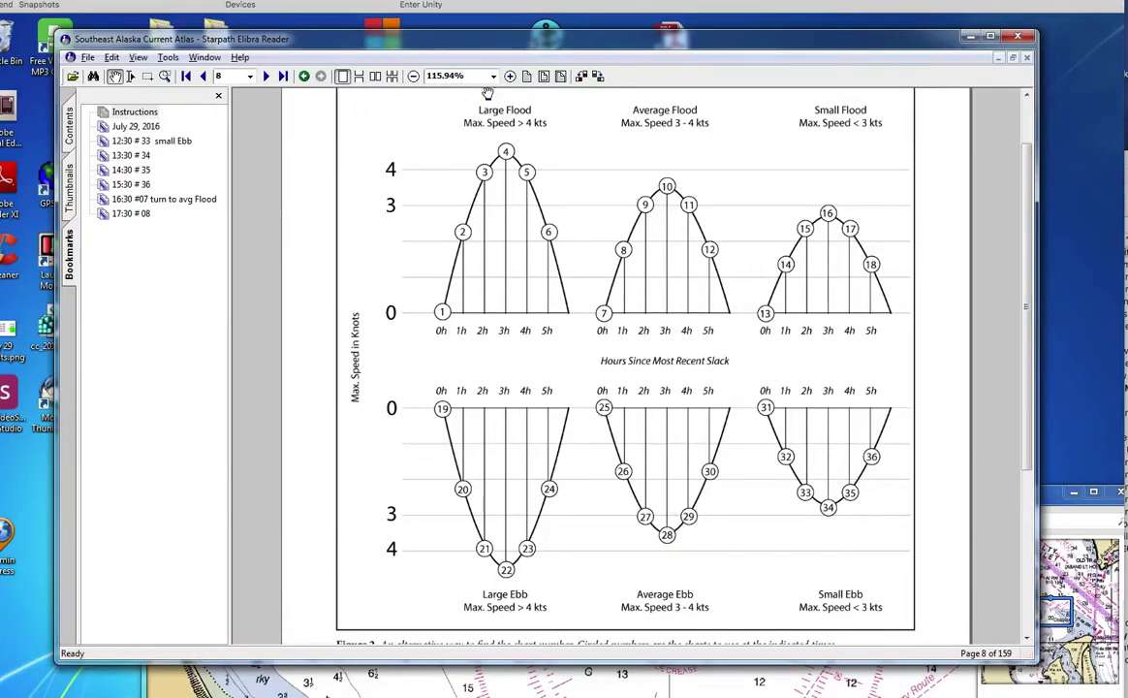
mouse_move(425, 43)
mouse_down()
mouse_move(436, 309)
mouse_move(442, 30)
mouse_move(444, 51)
mouse_up()
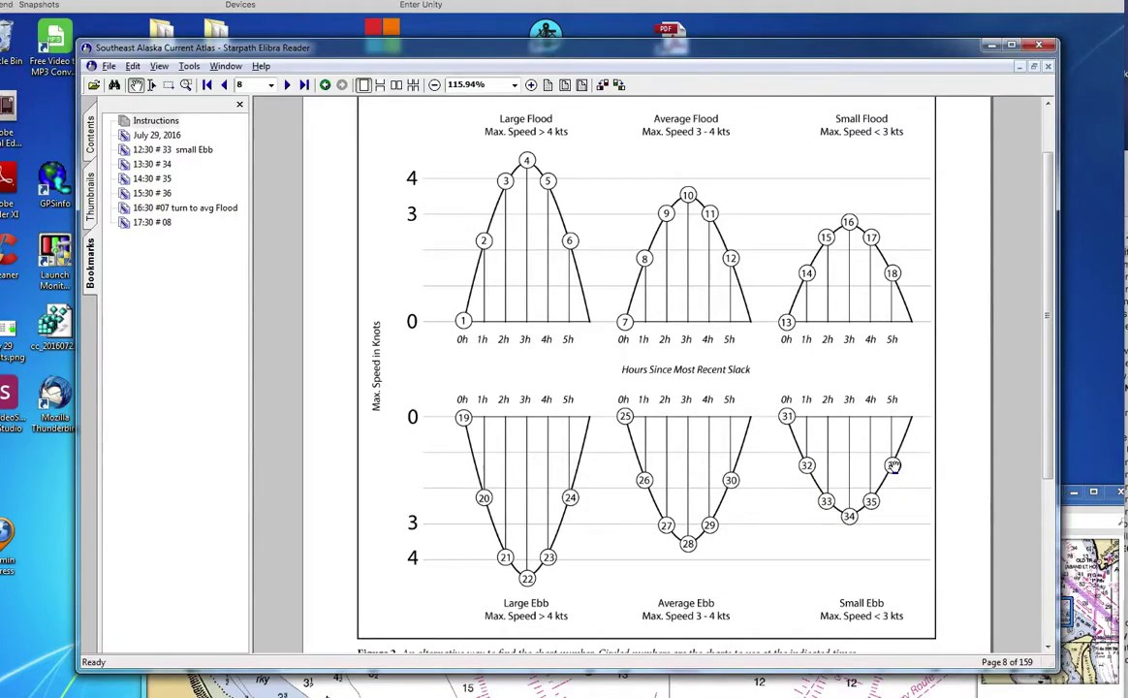
drag(447, 54, 454, 112)
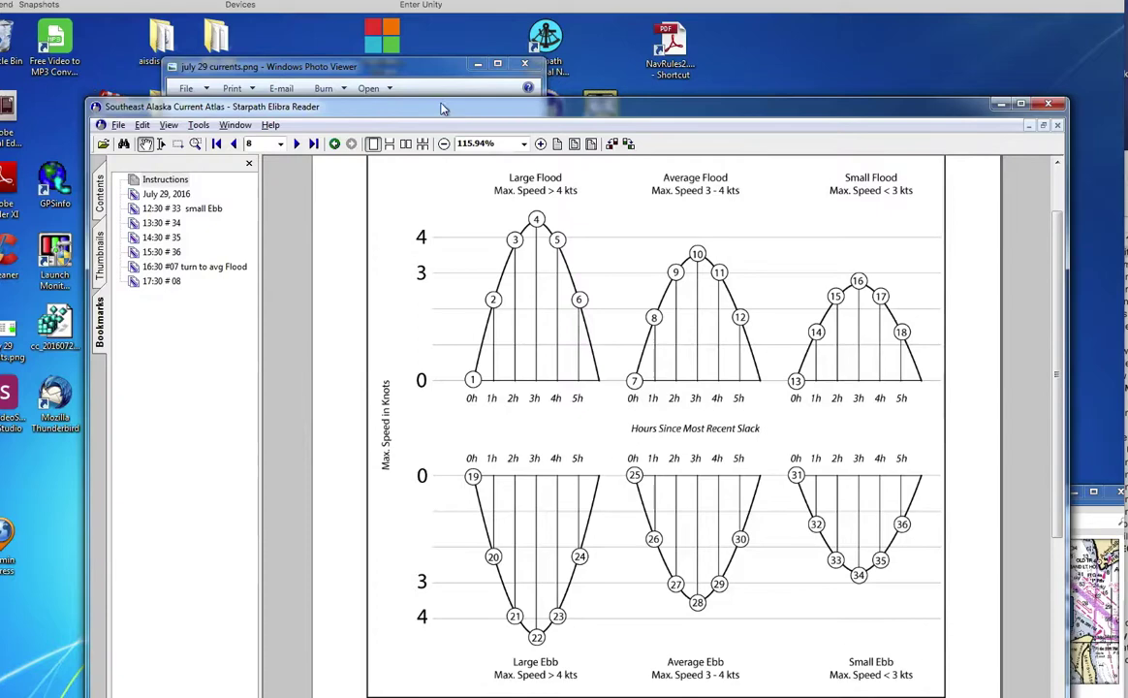
drag(441, 109, 436, 239)
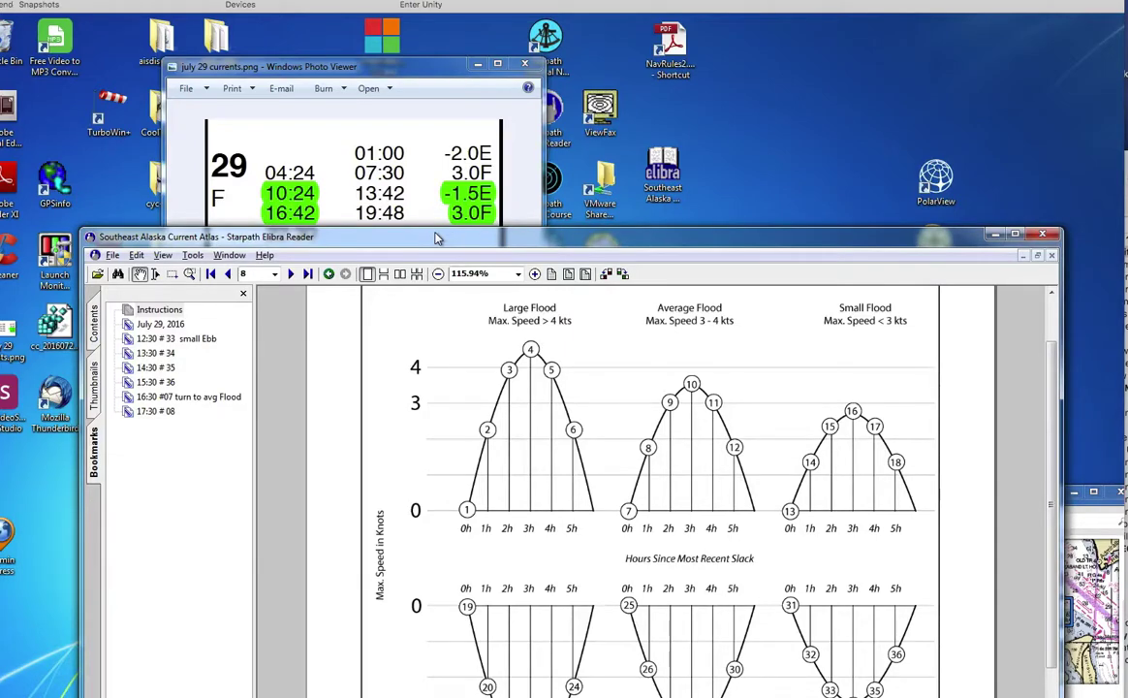
drag(436, 238, 427, 157)
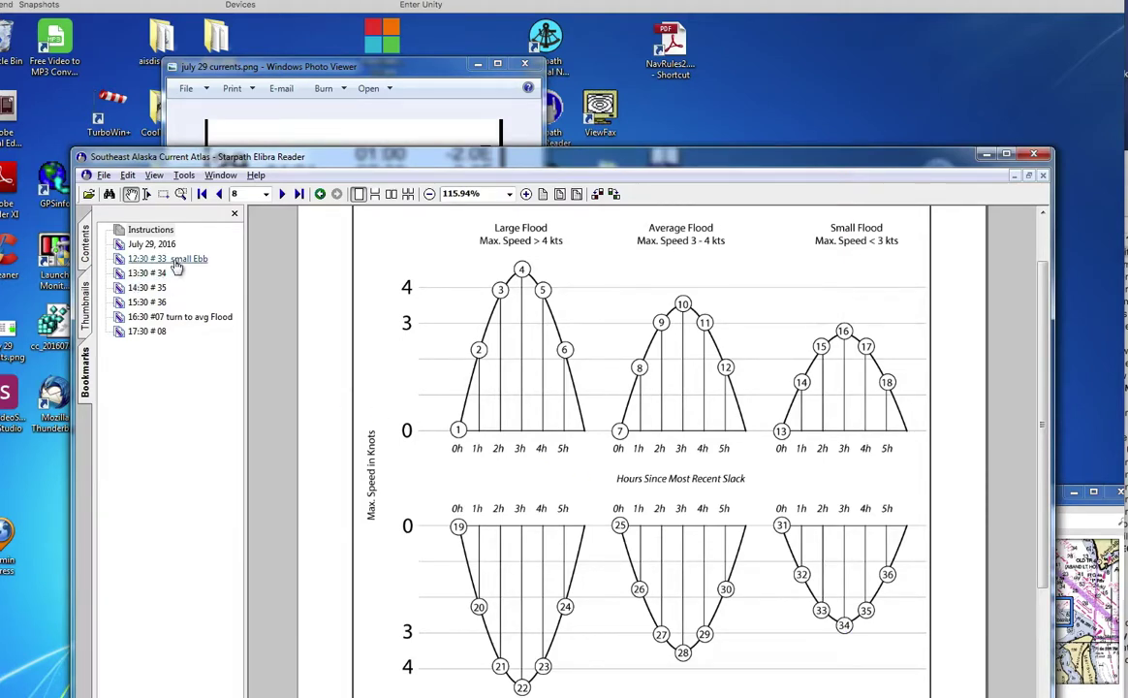
drag(397, 153, 414, 115)
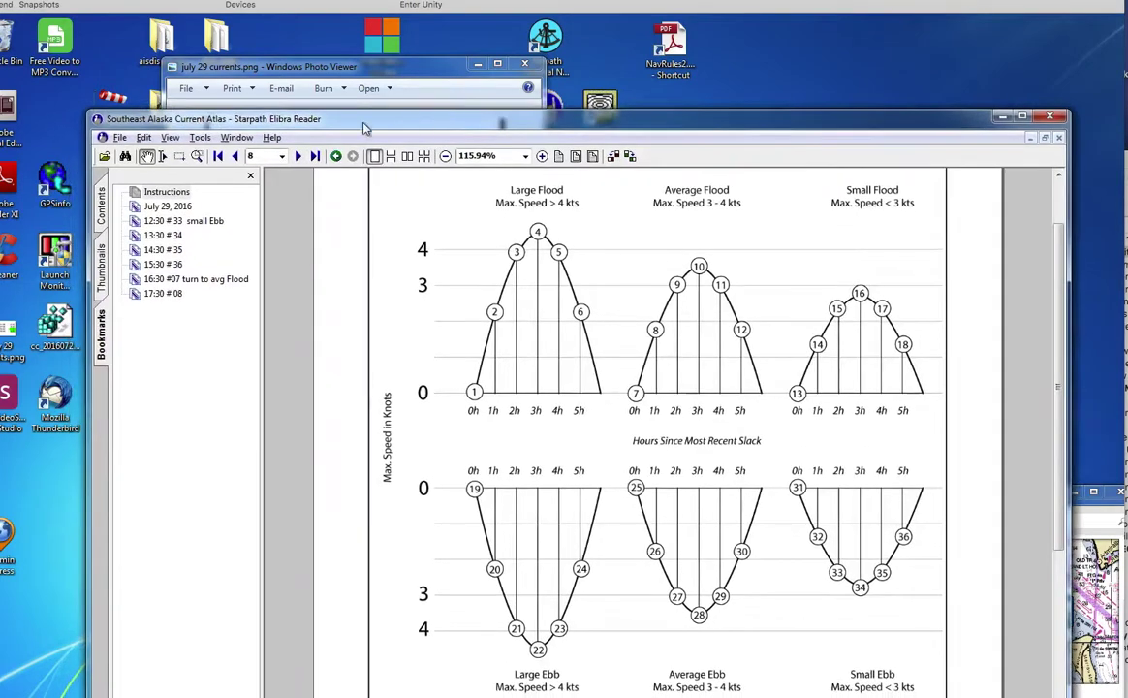
- Open the '12:30 # 33 small Ebb' bookmarked chart, then return to the Instructions graphs page
click(150, 227)
click(151, 223)
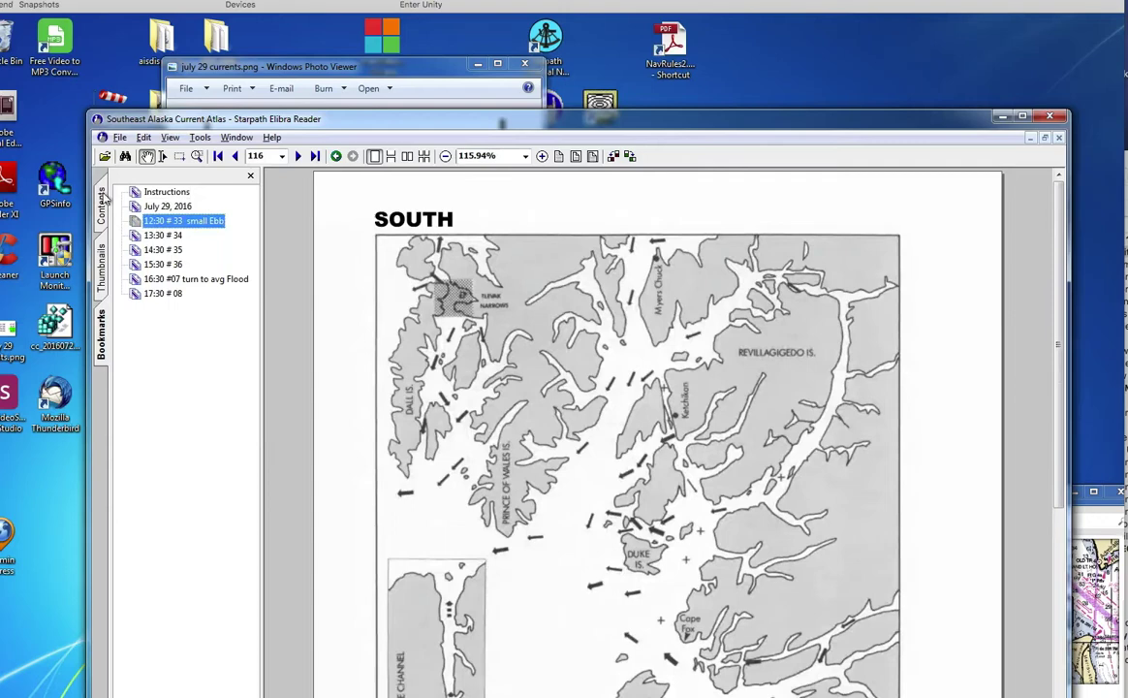
click(155, 192)
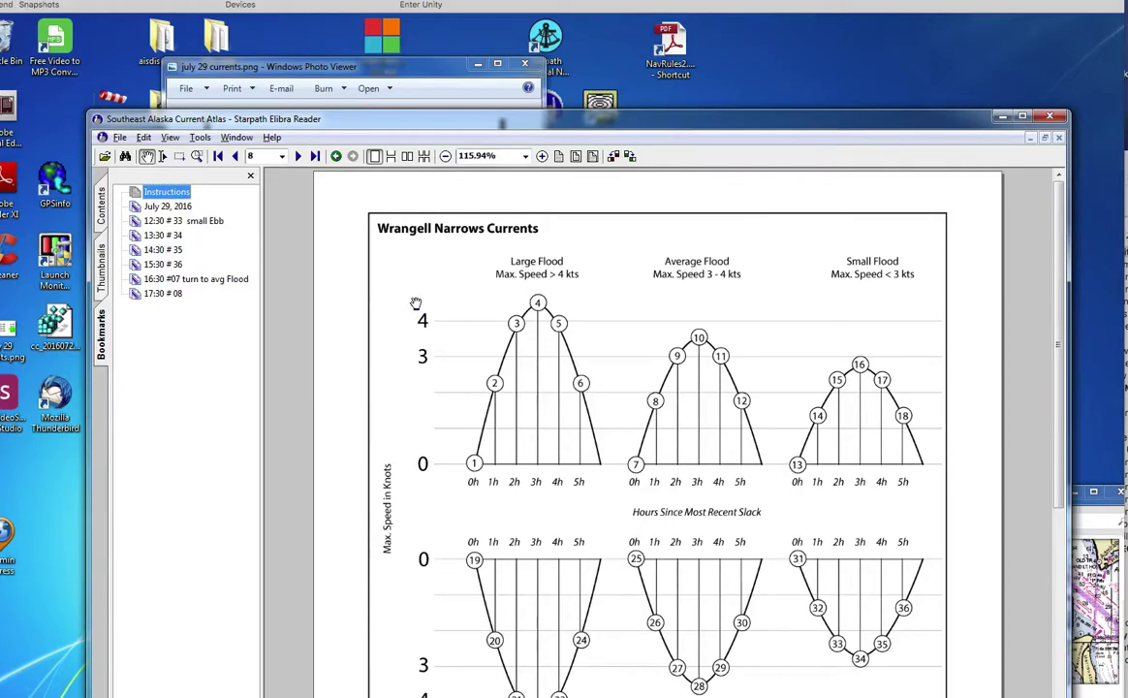
- Open chart 33 of the SOUTH section from the table of contents and reposition the reader window
click(99, 194)
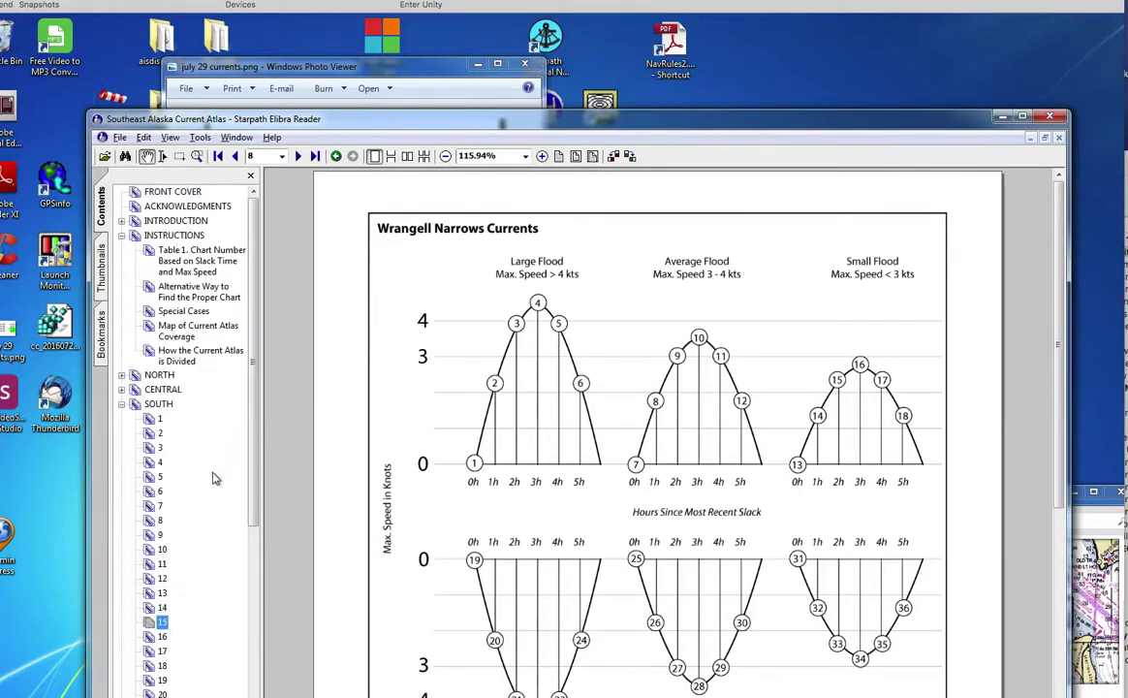
scroll(215, 477, down, 2)
scroll(215, 477, down, 4)
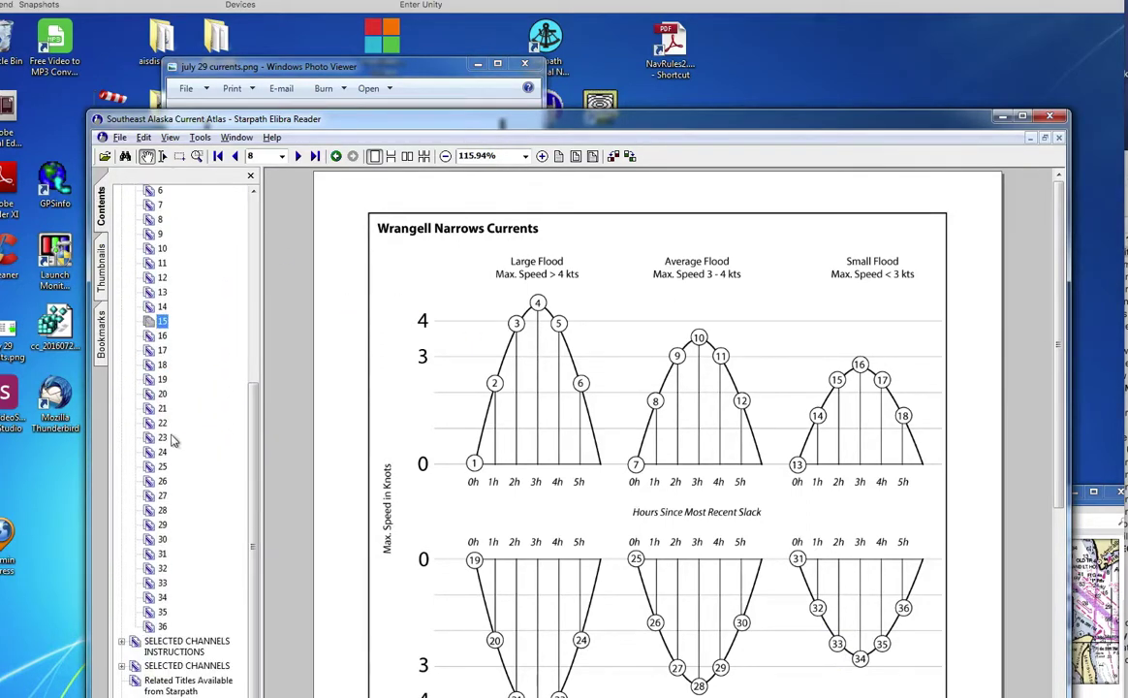
click(162, 583)
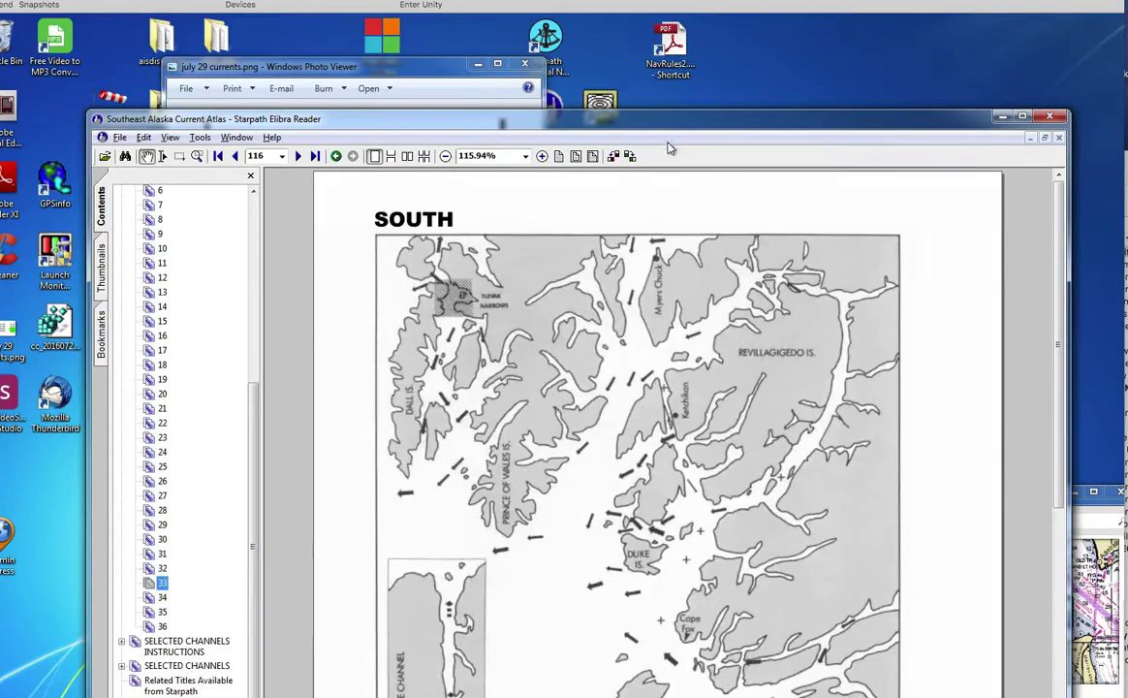
drag(615, 117, 586, 23)
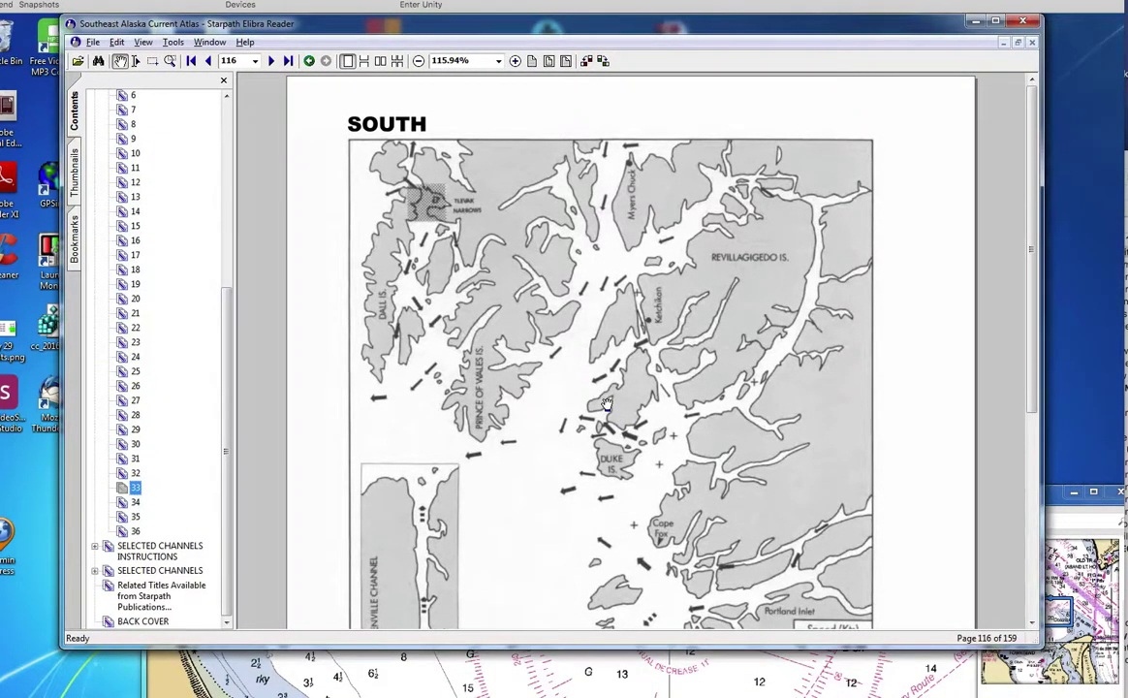
scroll(598, 413, down, 3)
scroll(598, 413, down, 3)
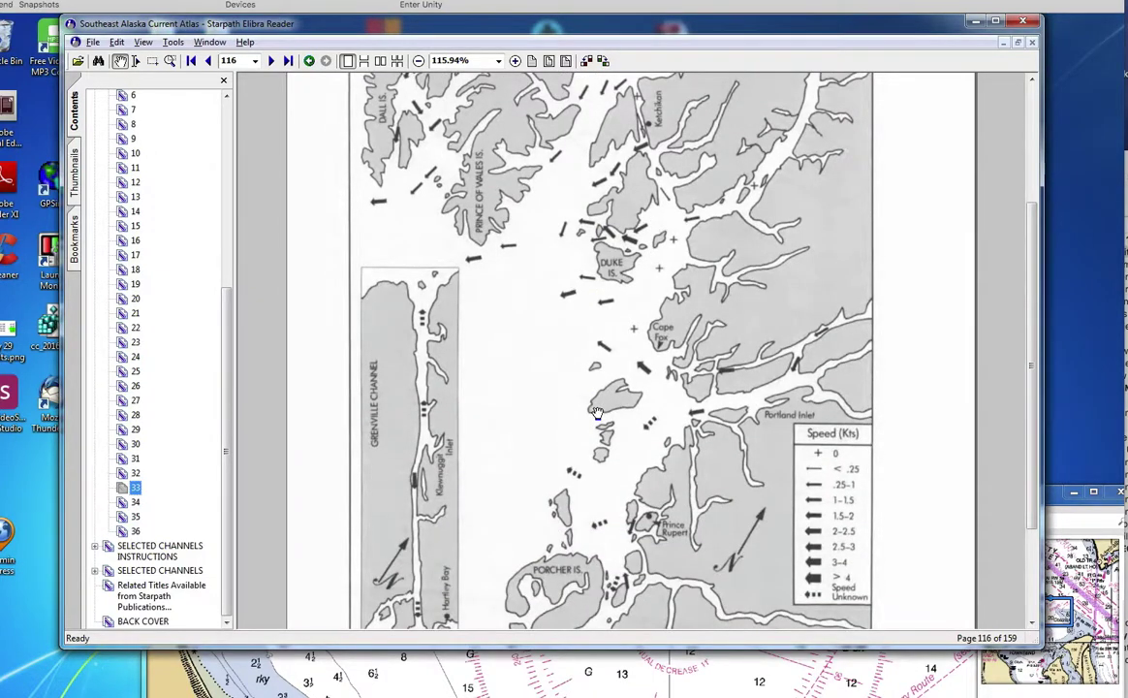
scroll(597, 413, up, 3)
scroll(598, 414, down, 2)
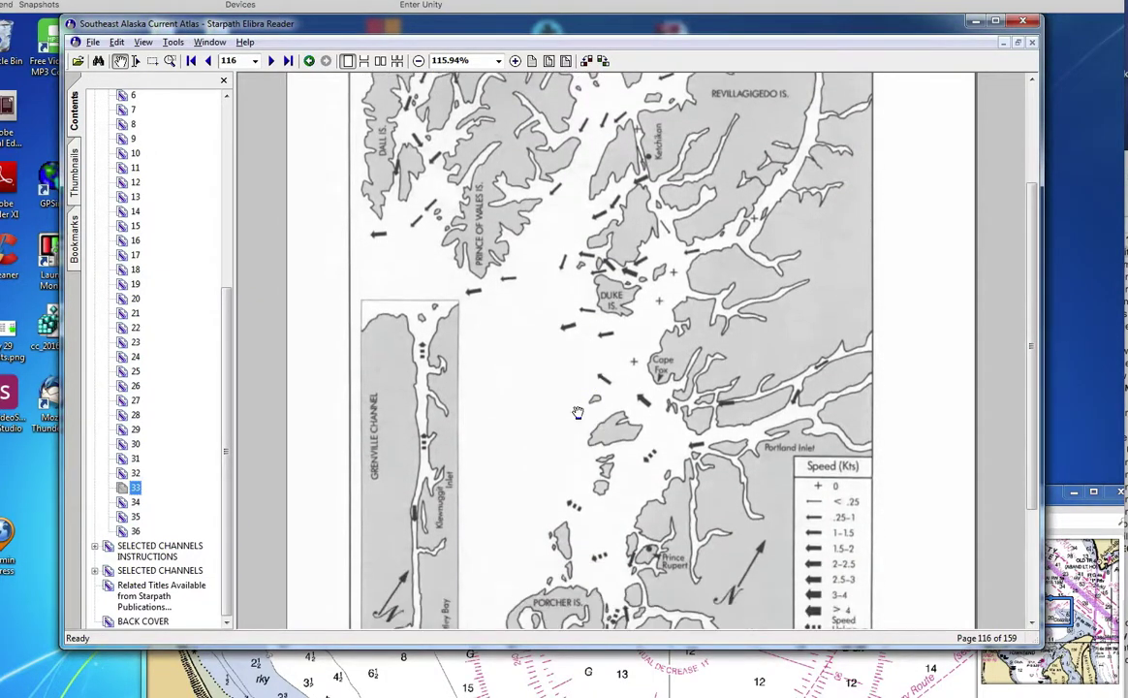
- Jump to current charts 34, 35 and 36 in turn, then display the timed bookmarks list
click(136, 505)
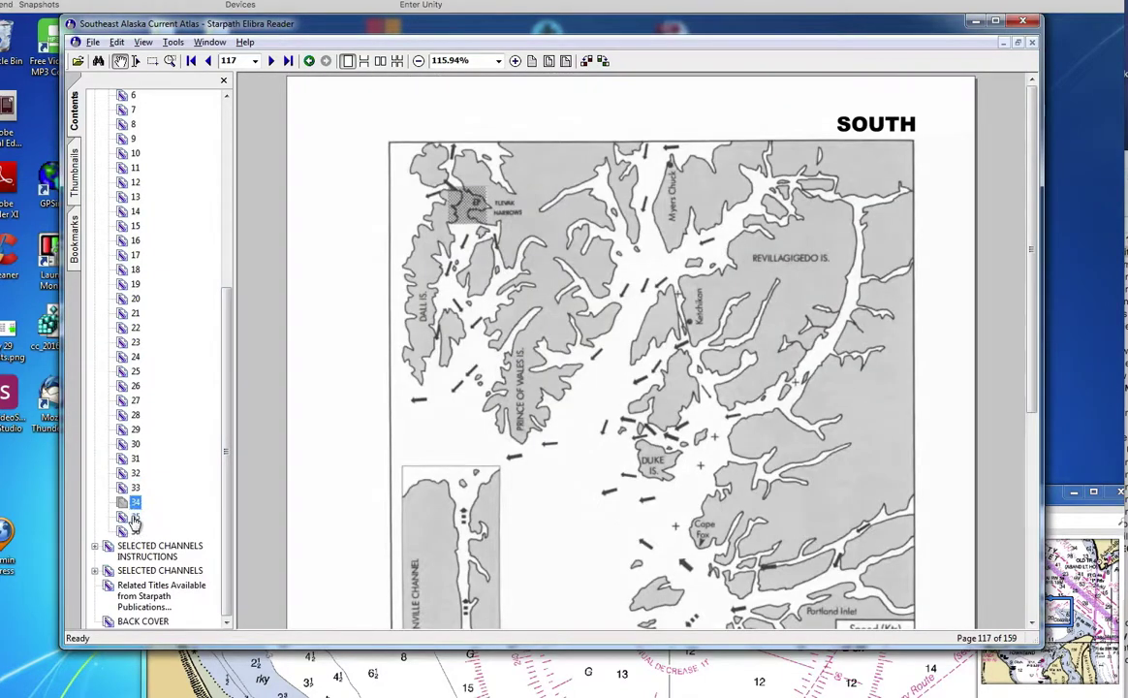
click(134, 517)
click(134, 532)
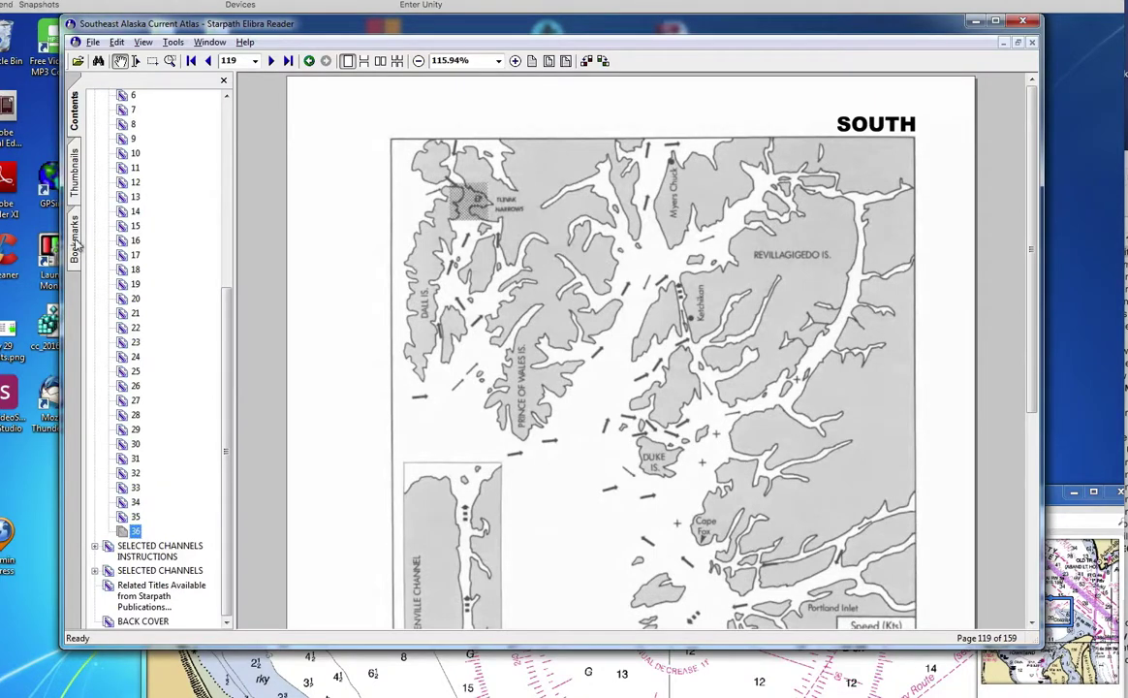
click(73, 232)
scroll(507, 307, down, 8)
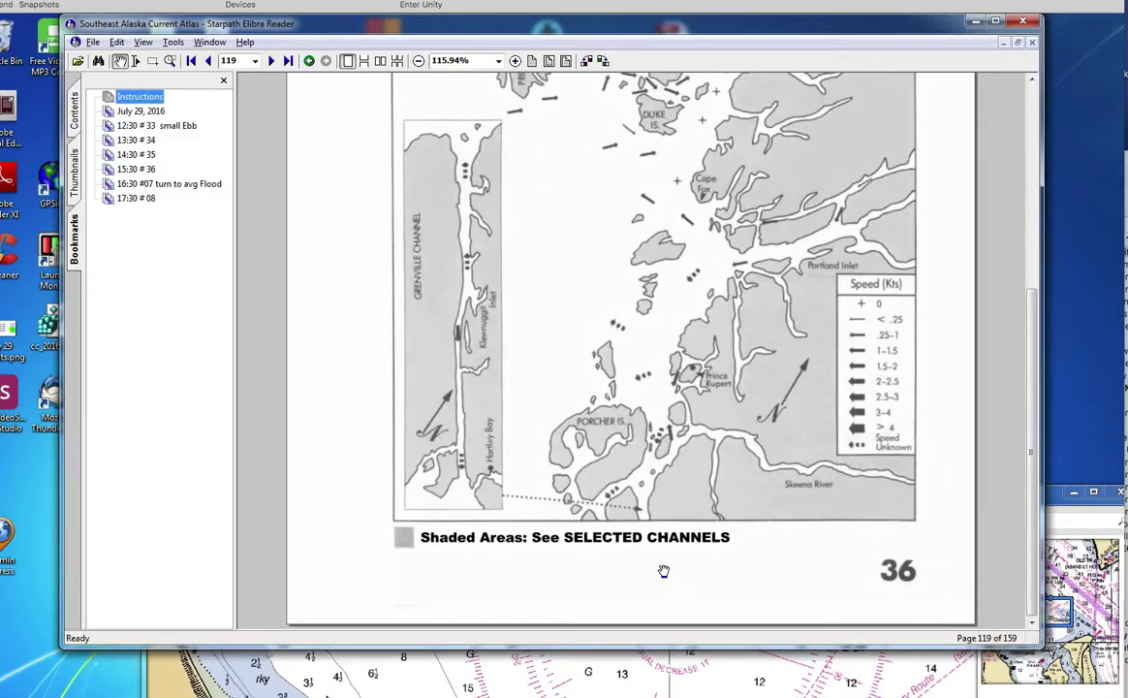
- Review the '12:30 # 33 small Ebb' and '13:30 # 34' charts, then return to the Instructions diagram
click(146, 125)
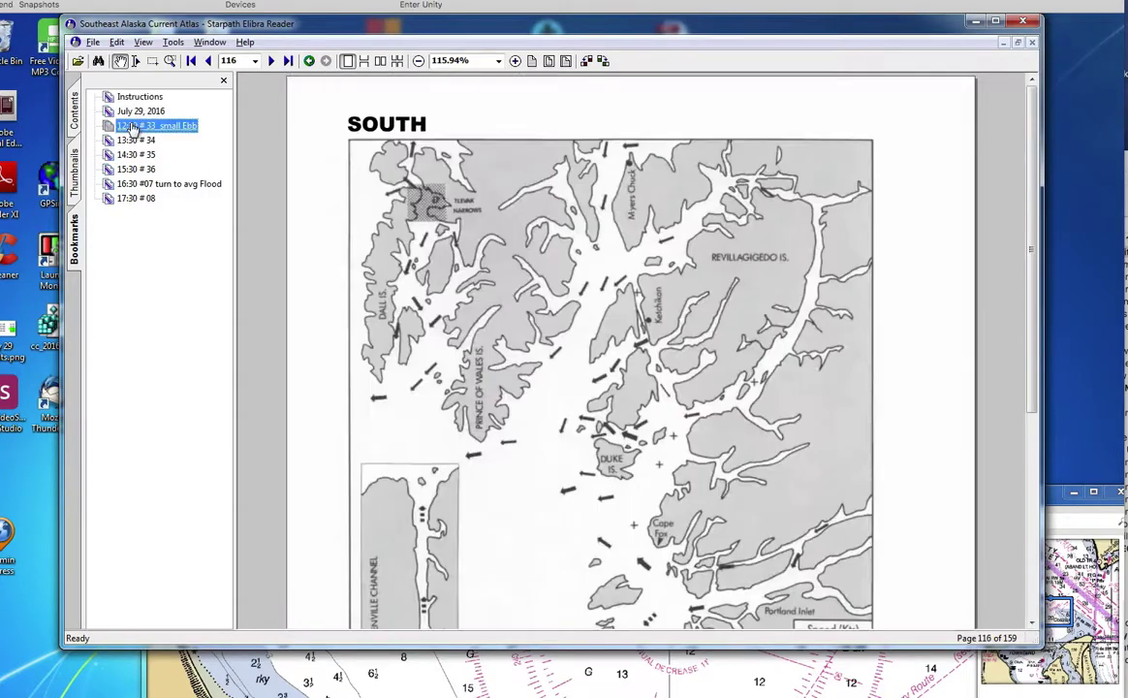
scroll(559, 433, down, 6)
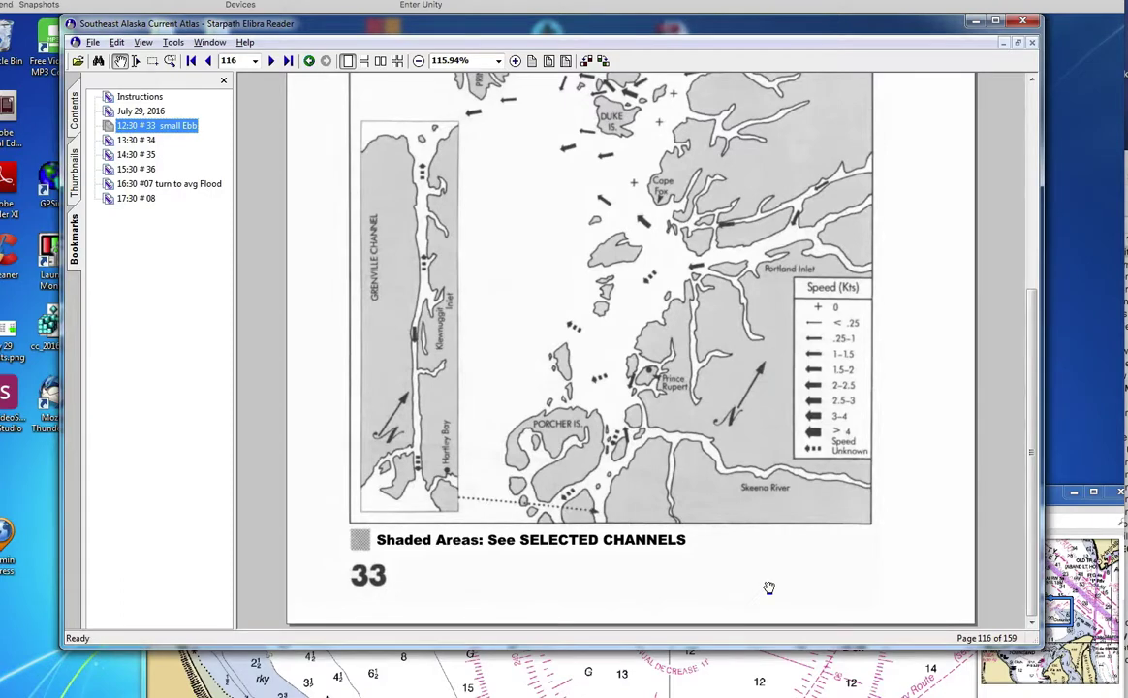
click(148, 143)
scroll(654, 481, down, 5)
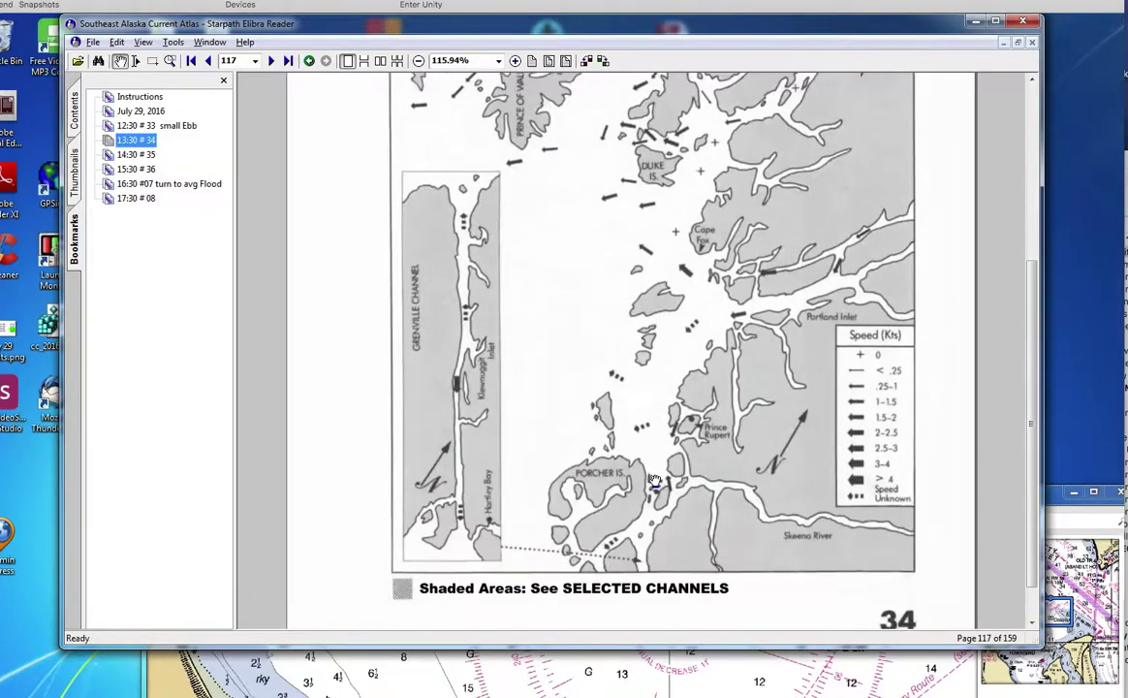
scroll(647, 355, up, 1)
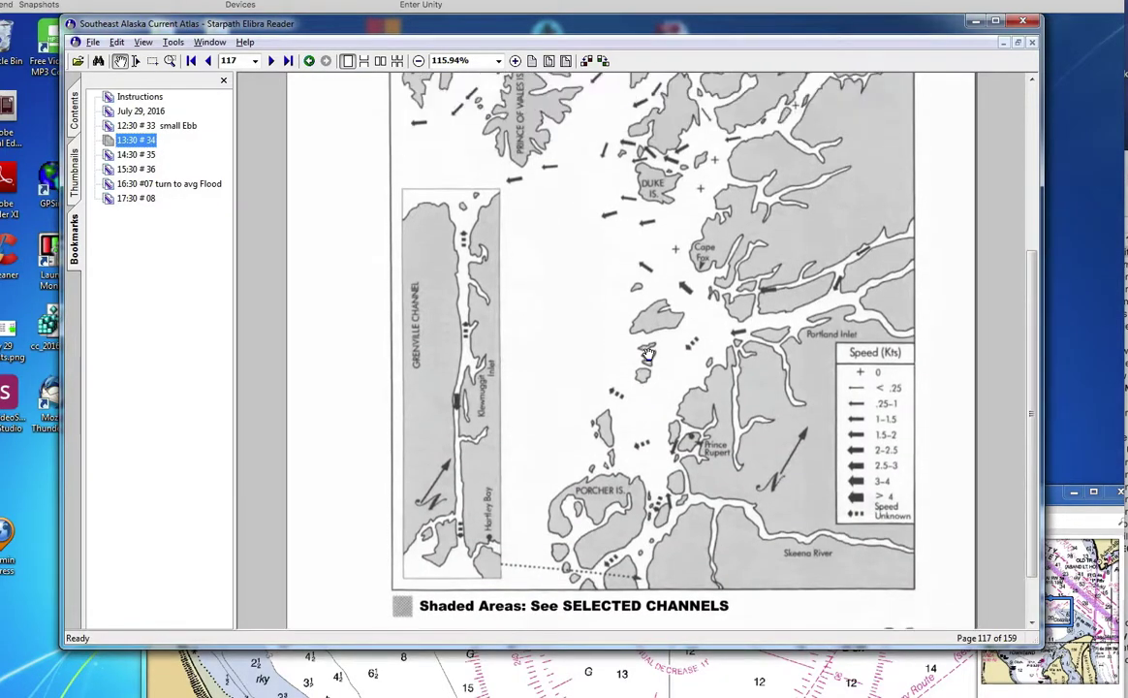
scroll(647, 356, up, 3)
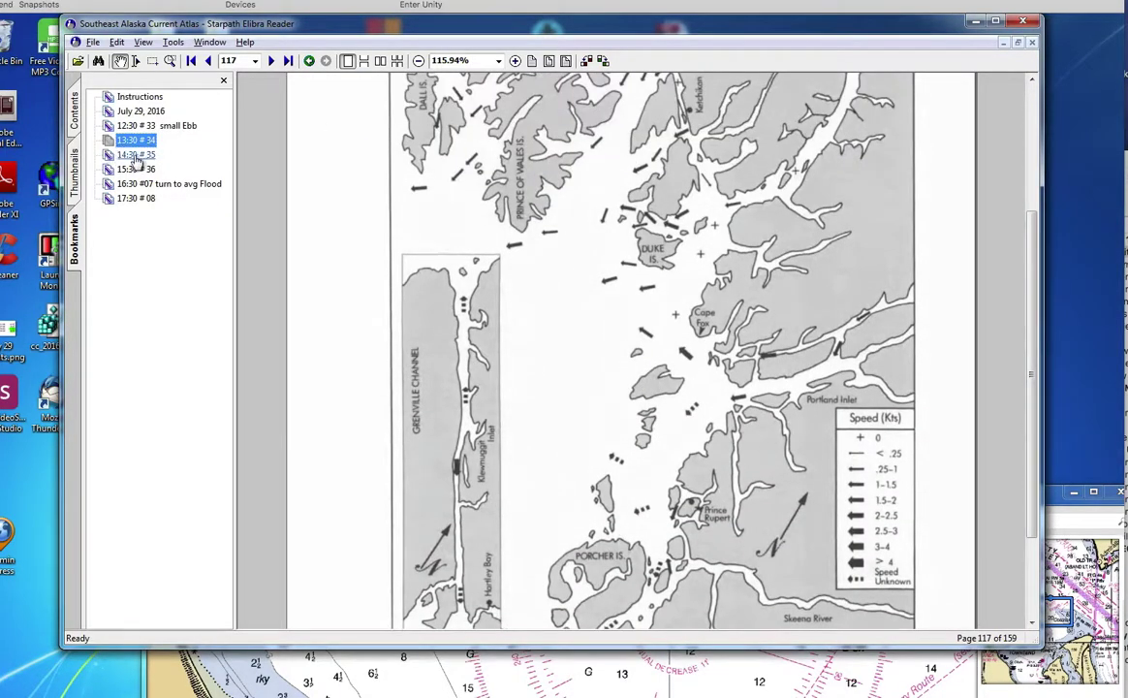
scroll(534, 356, down, 5)
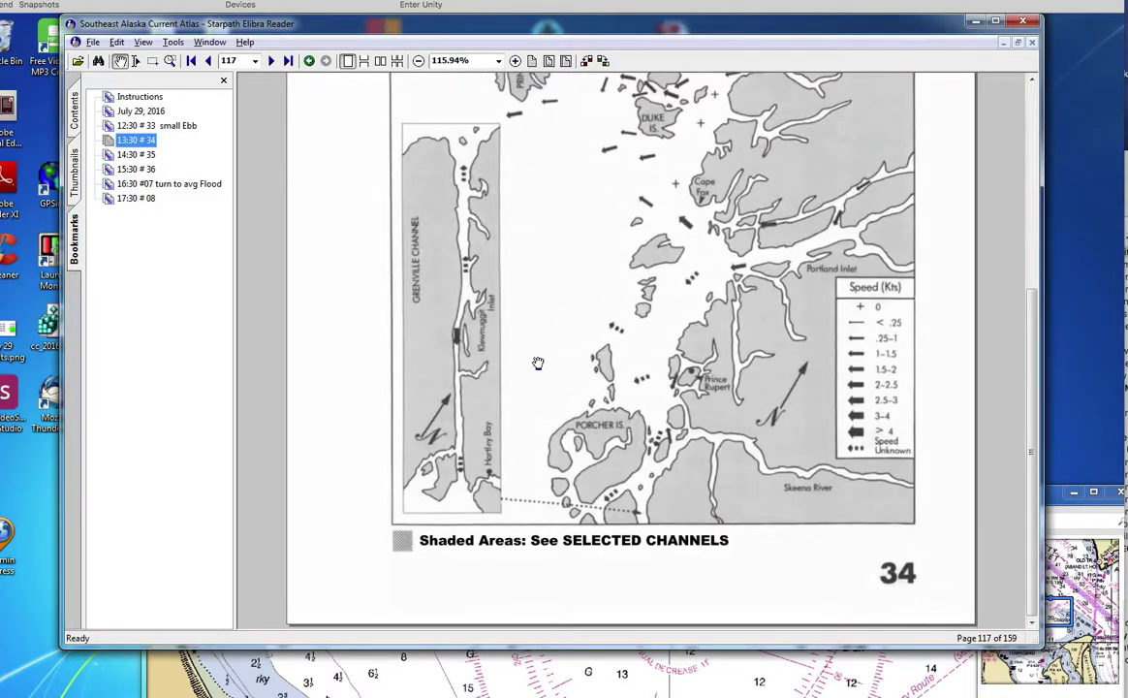
scroll(536, 363, up, 3)
scroll(542, 367, down, 3)
click(134, 95)
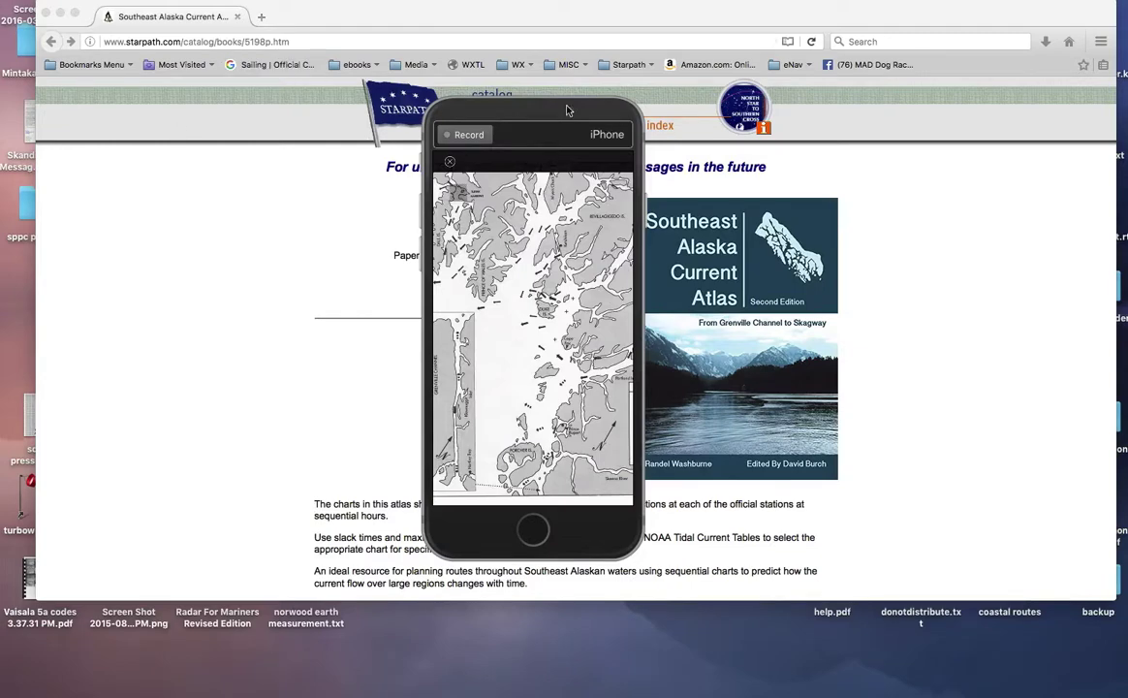
- Move the iPhone mirror aside and open Starpath's ebook format options in Firefox
drag(561, 116, 1099, 331)
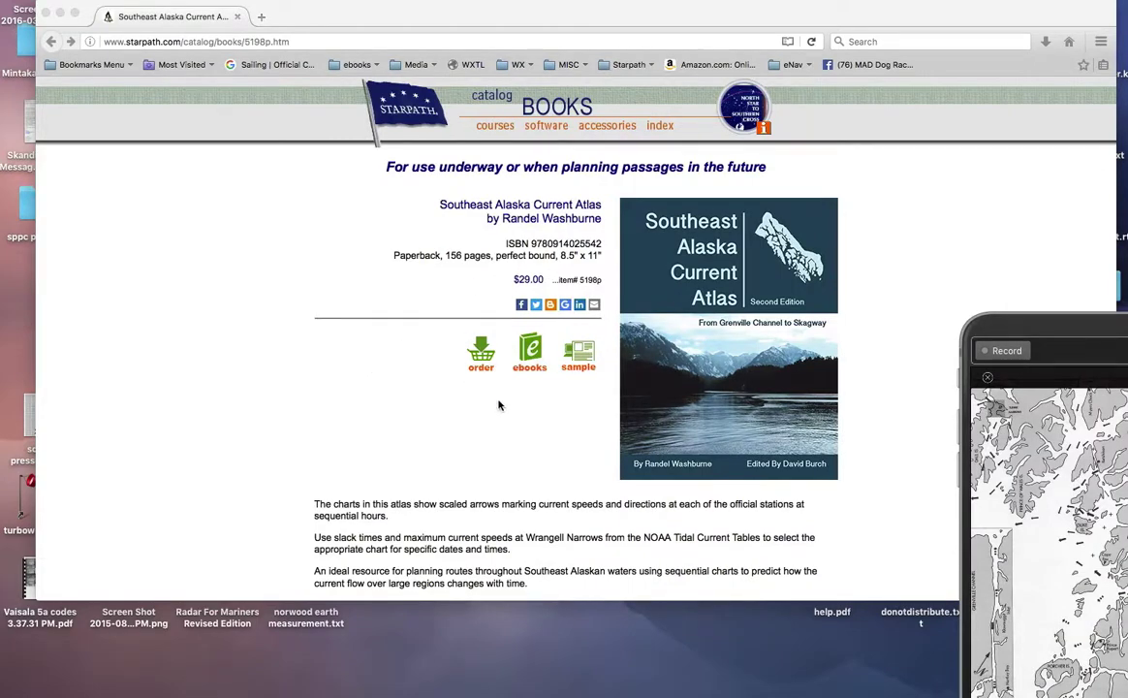
scroll(482, 427, down, 2)
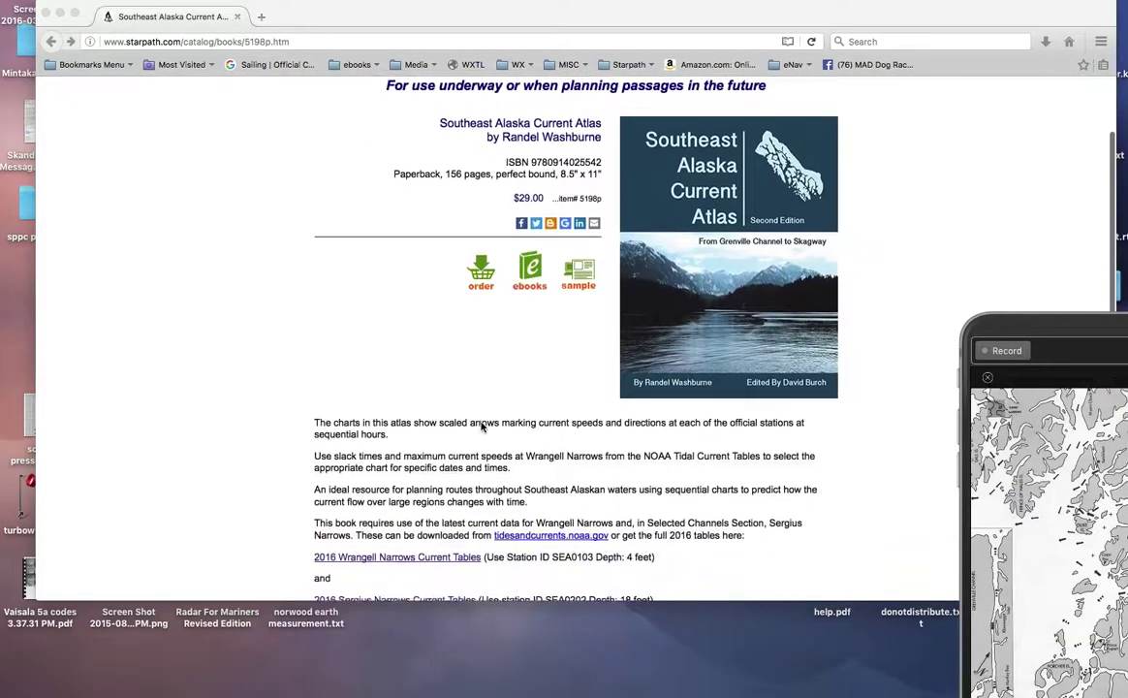
scroll(480, 427, up, 1)
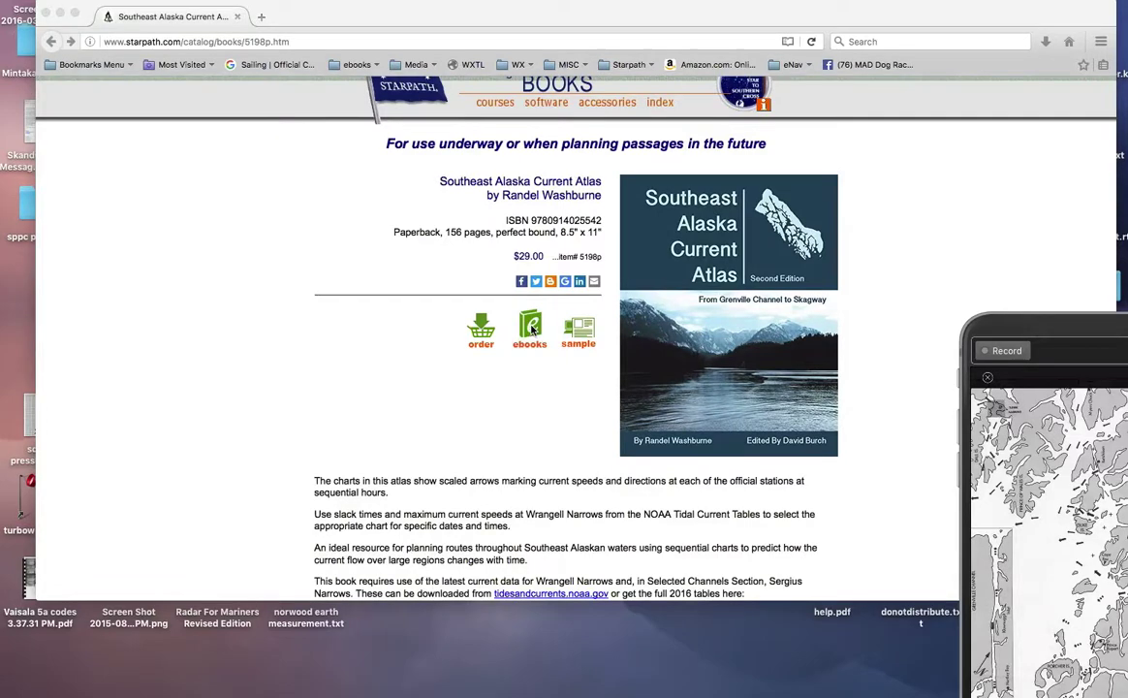
click(531, 331)
click(531, 331)
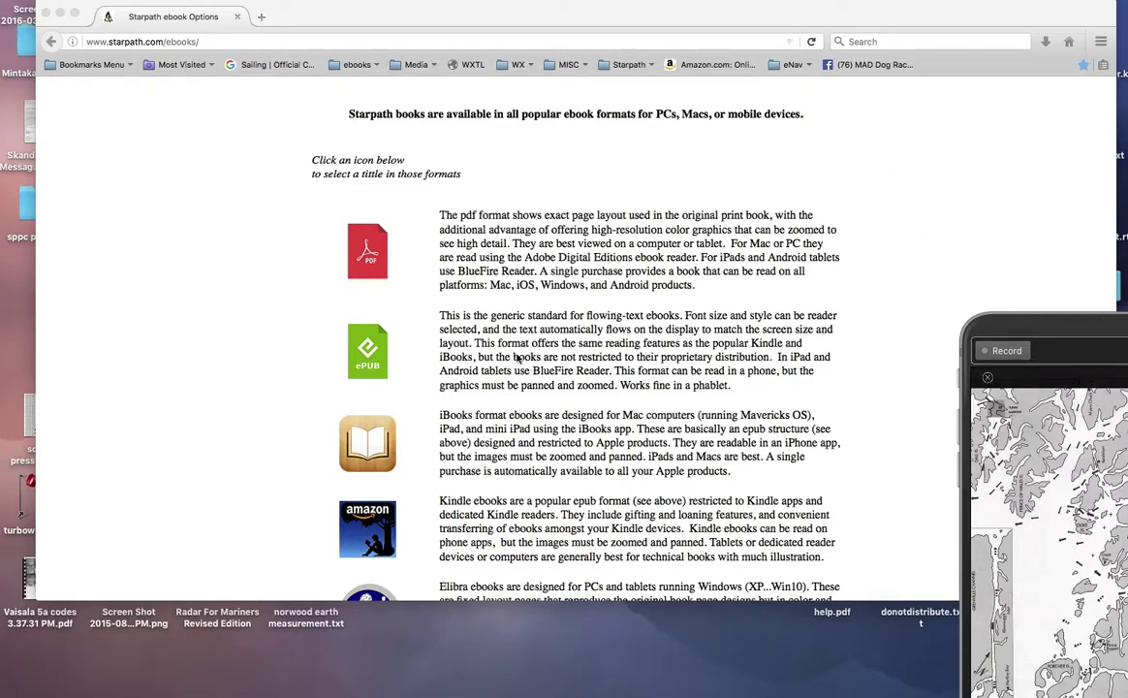
scroll(536, 364, down, 2)
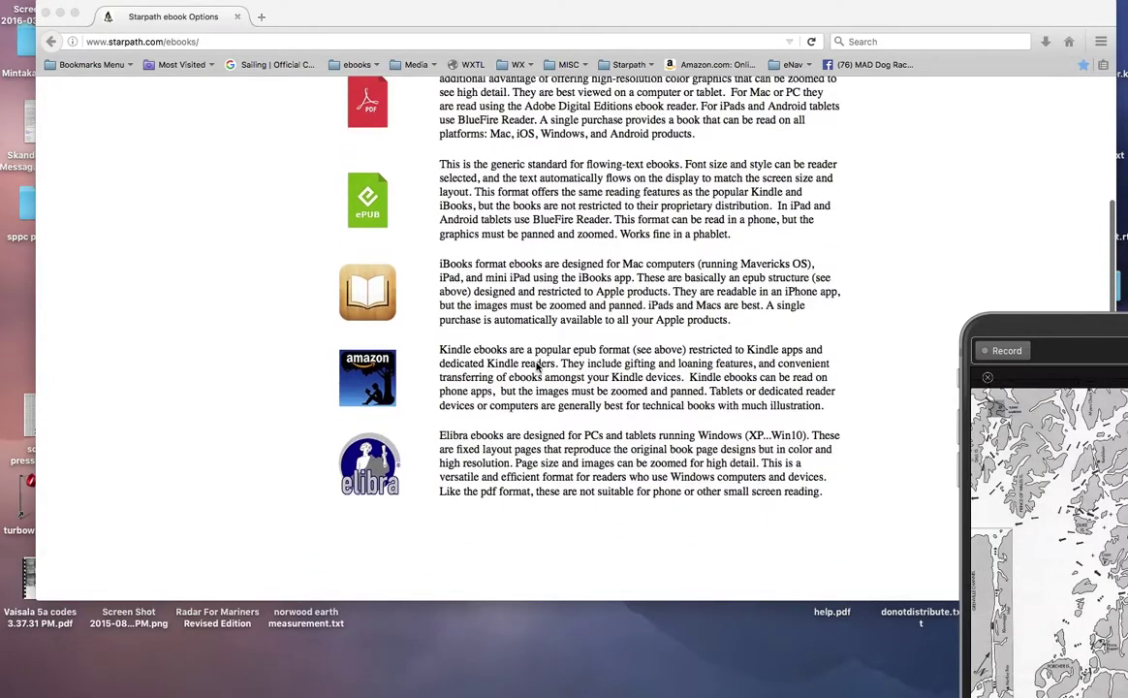
scroll(536, 366, up, 2)
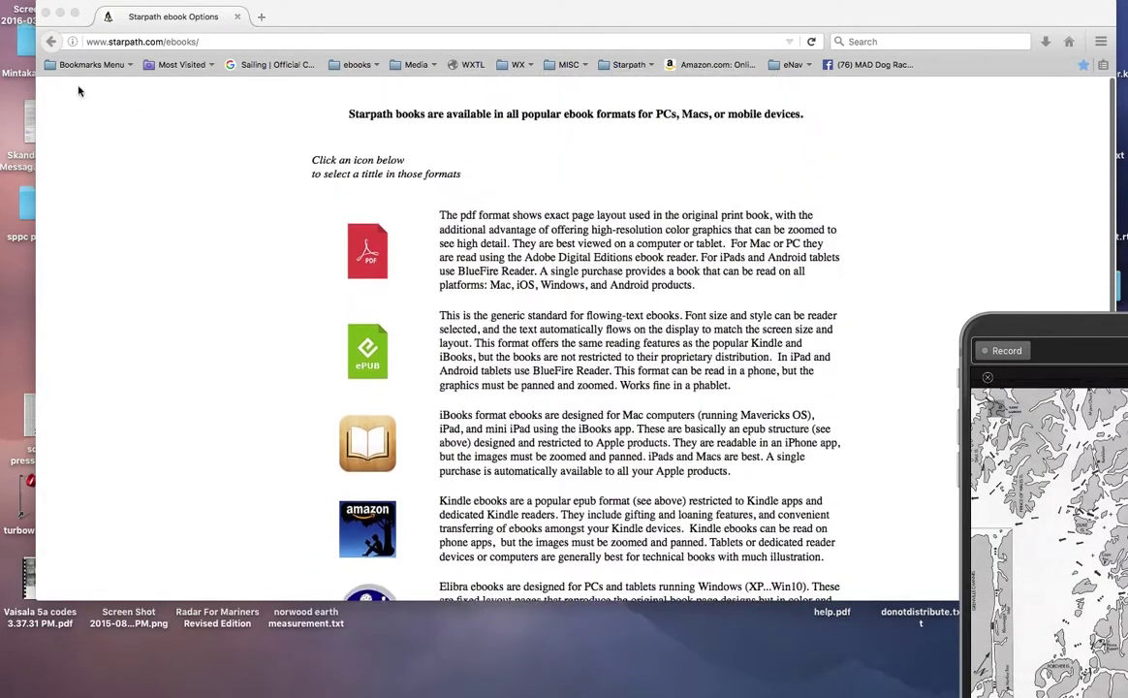
- Open the Starpath Kindle ebooks list and scroll down to the Southeast Alaska Current Atlas
click(51, 43)
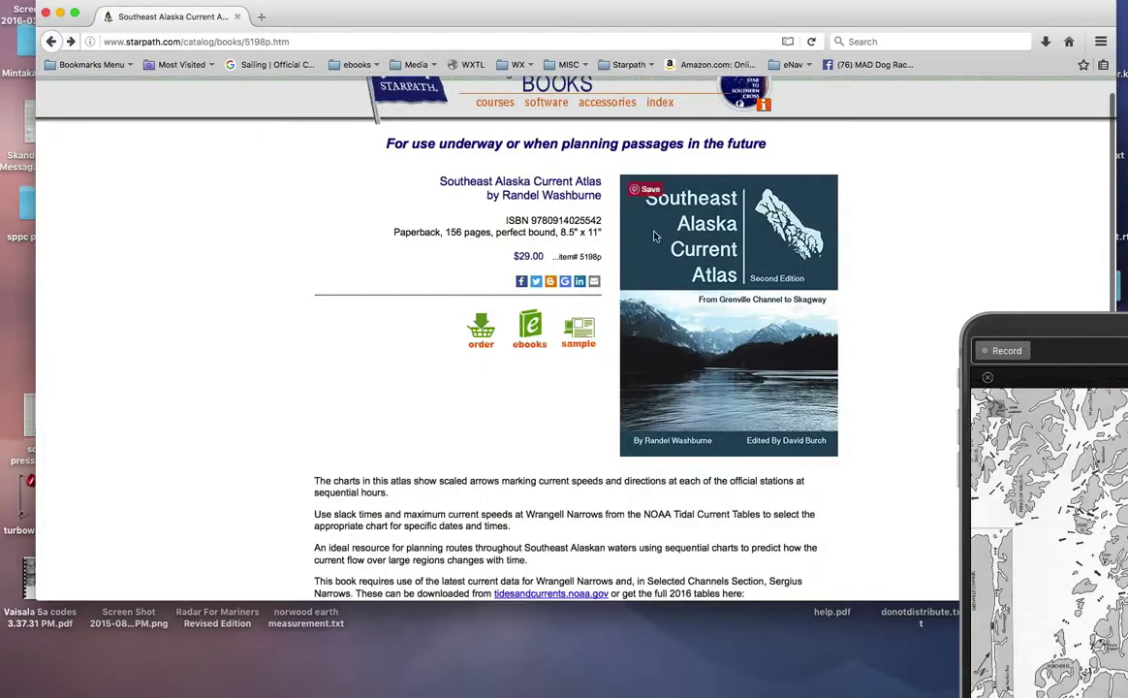
click(529, 329)
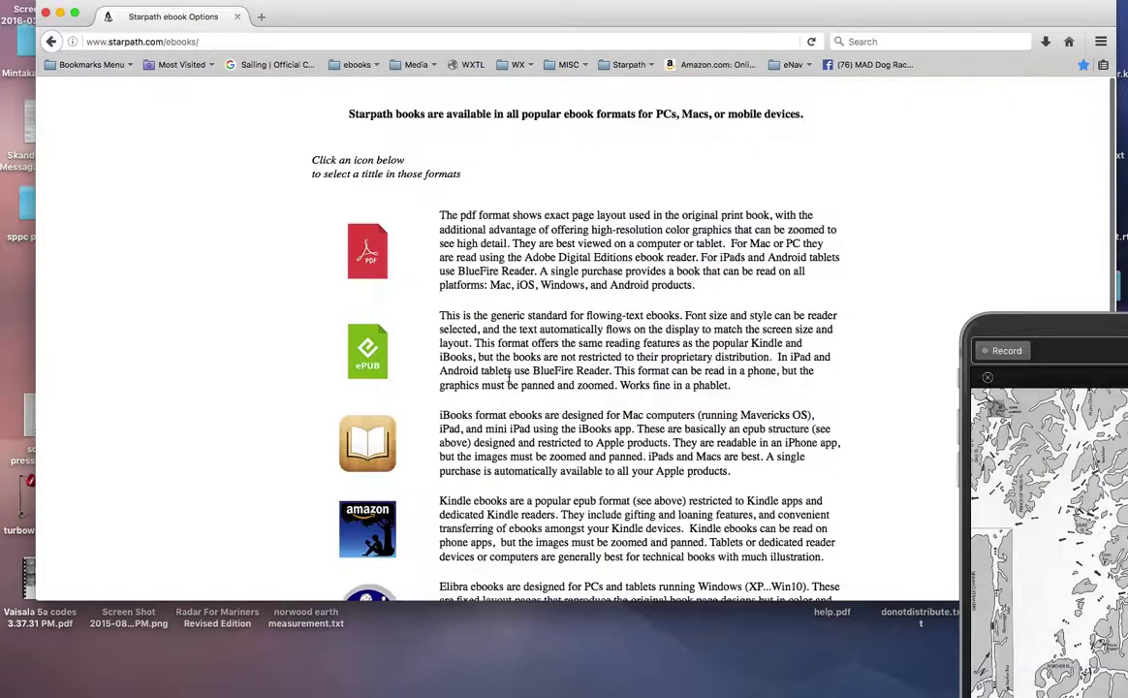
scroll(510, 382, down, 4)
scroll(510, 382, down, 2)
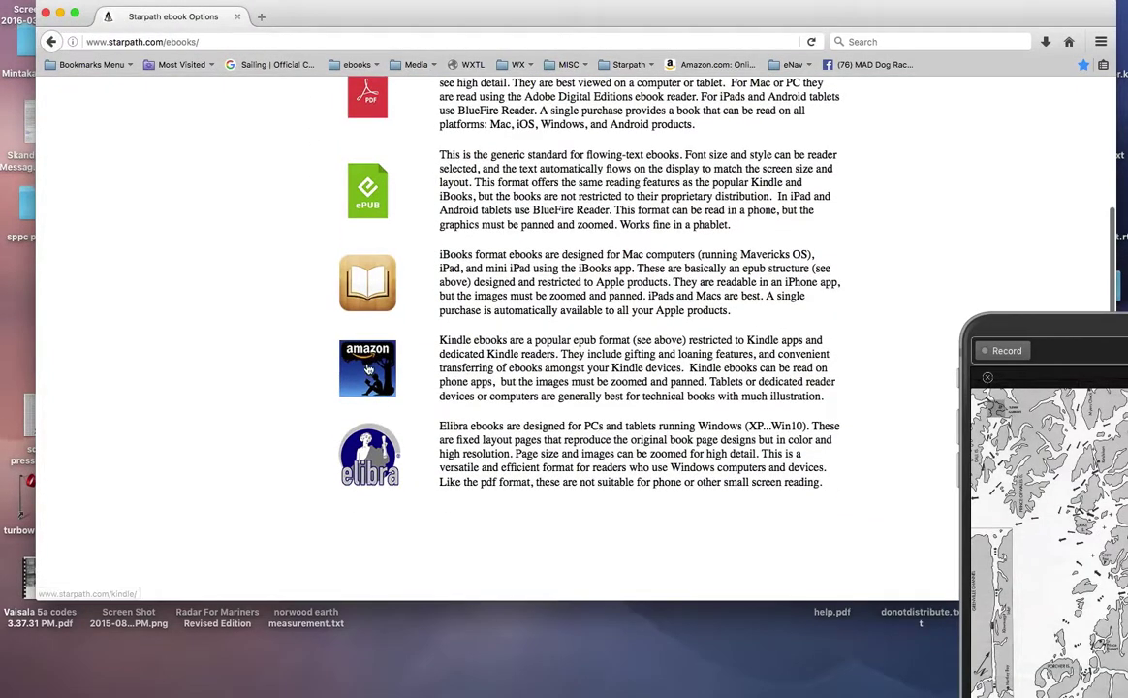
click(367, 369)
scroll(491, 410, down, 5)
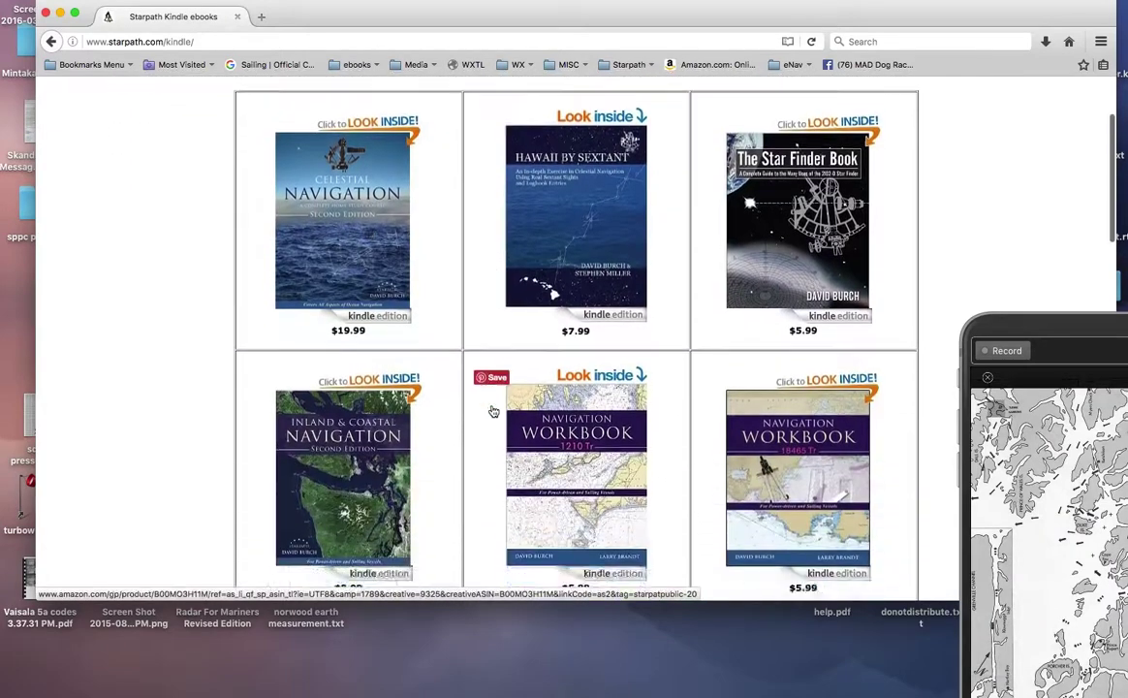
scroll(491, 412, down, 10)
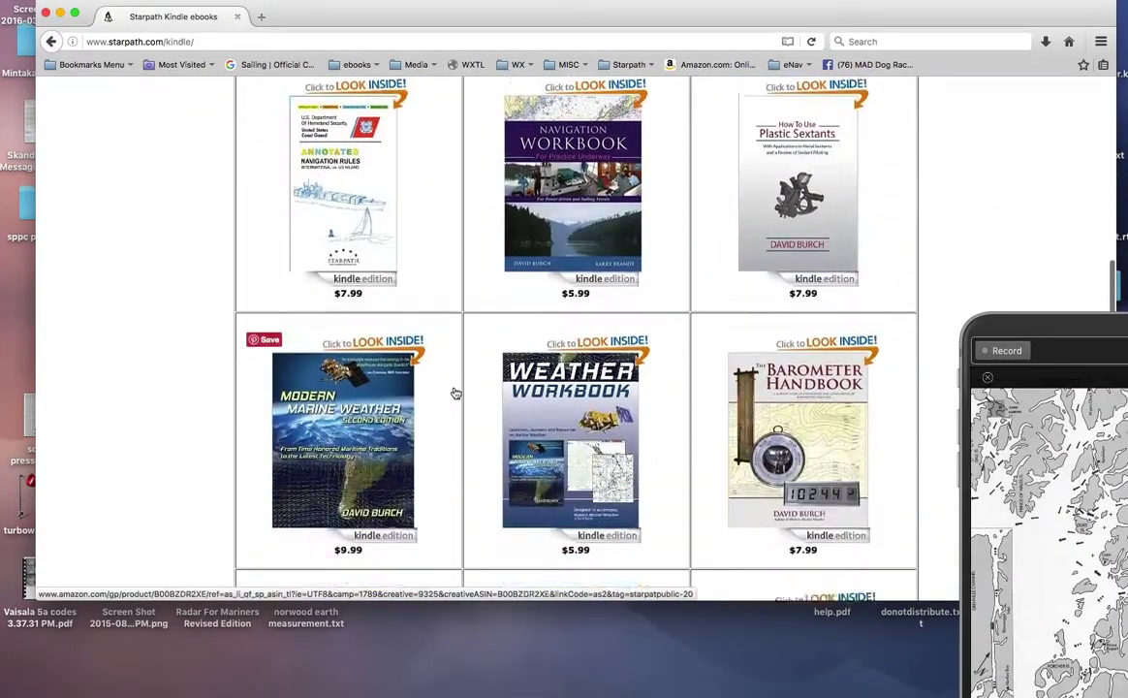
scroll(456, 392, down, 8)
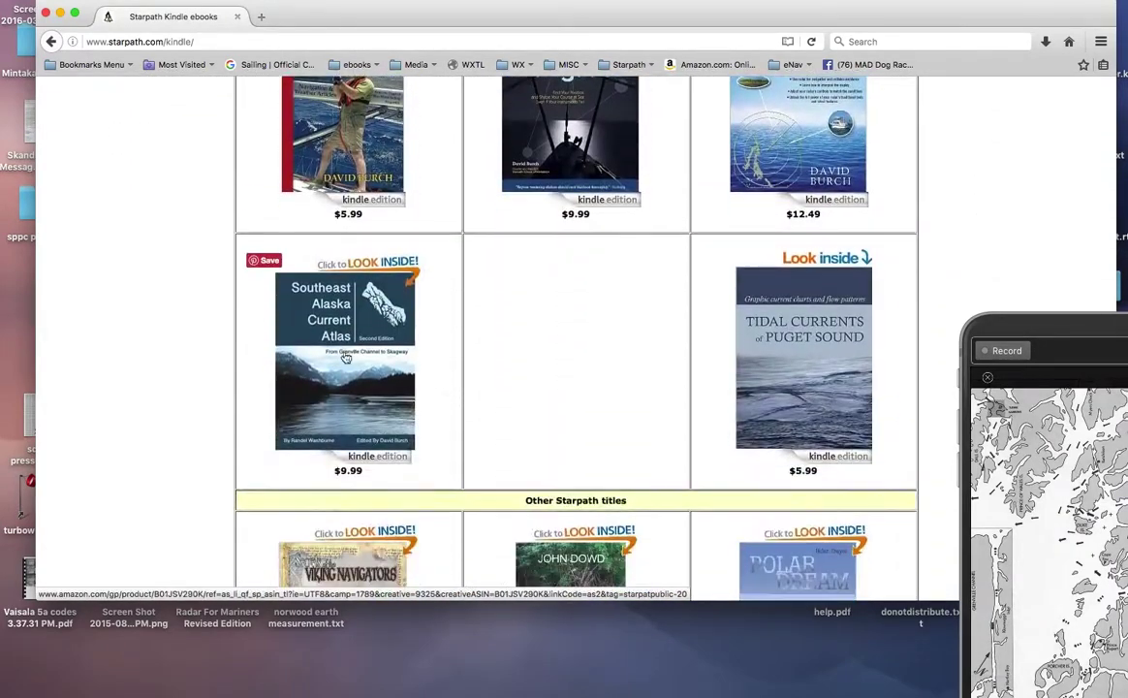
- Open the atlas's $9.99 Kindle Edition page on Amazon and shift the Firefox window right
click(360, 351)
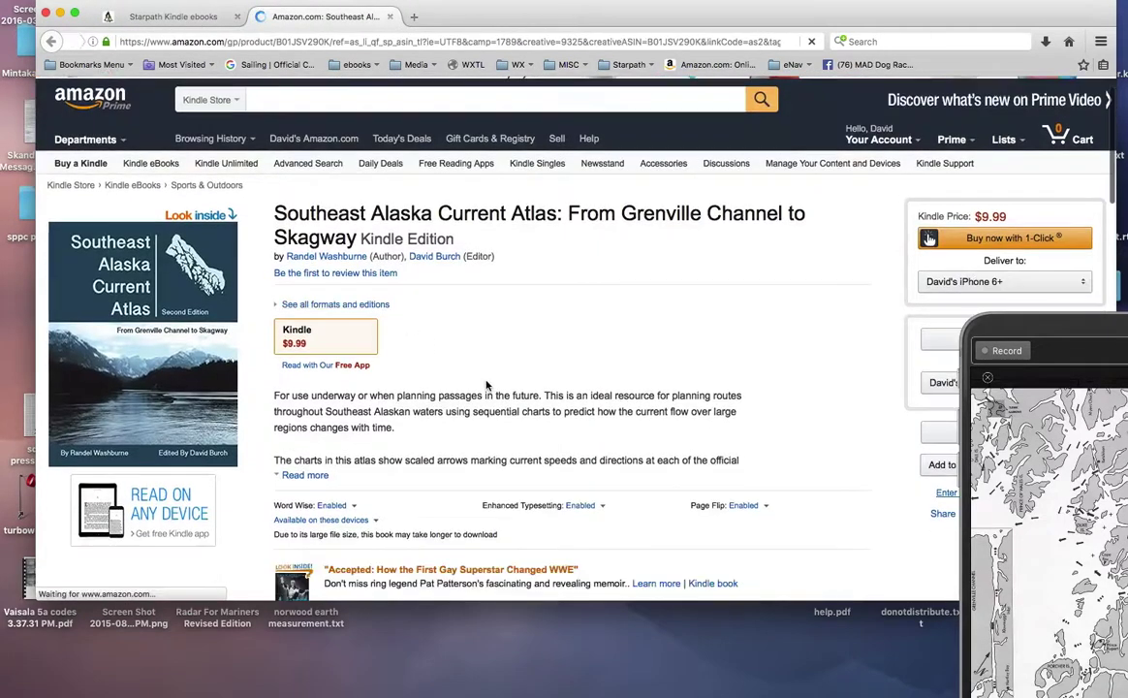
scroll(487, 383, down, 1)
scroll(487, 383, up, 1)
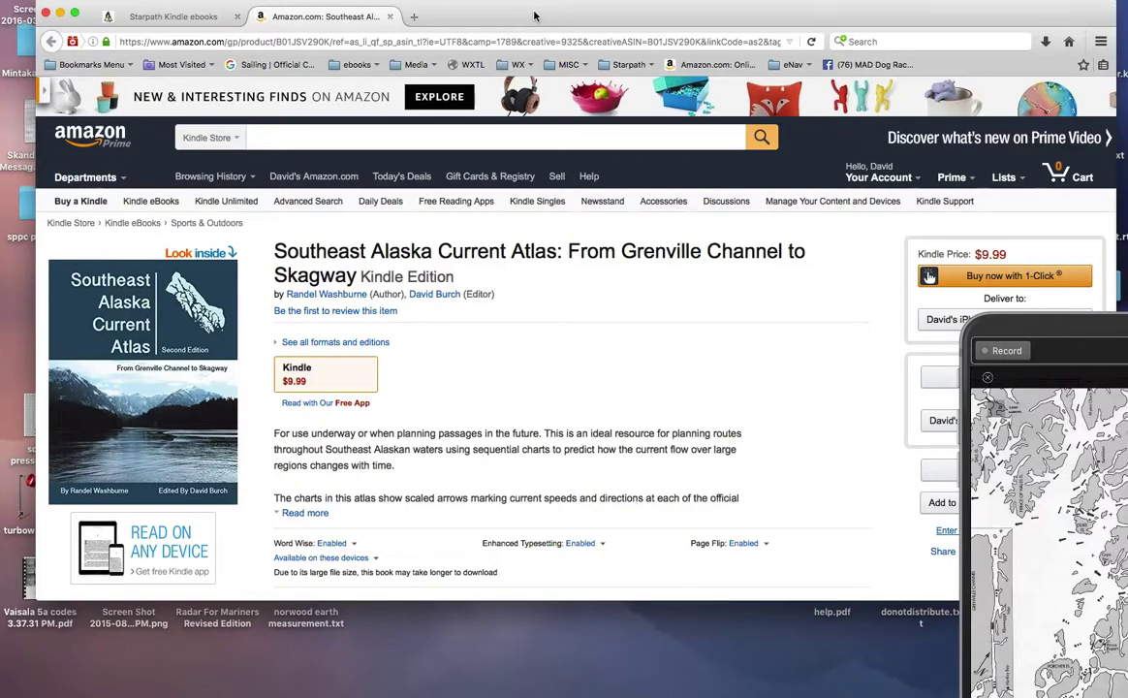
drag(534, 16, 679, 17)
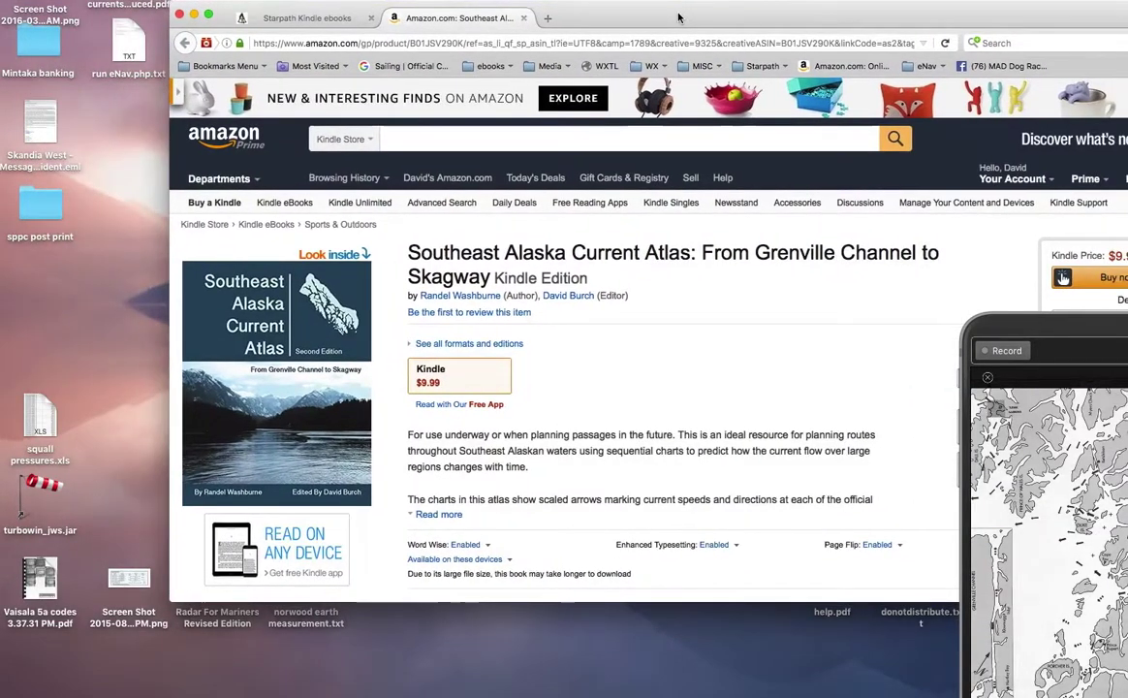